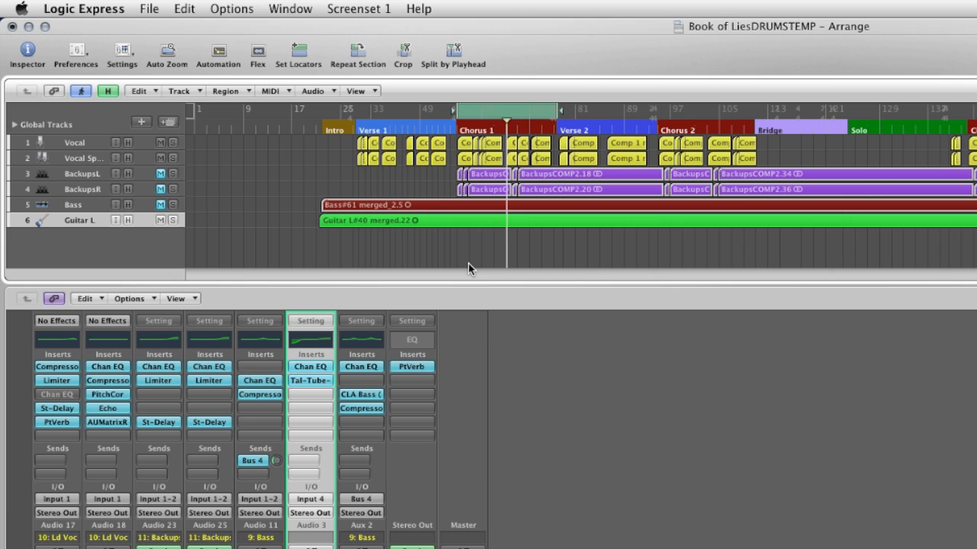
- Play back the arrangement to audition the current mix
key("space")
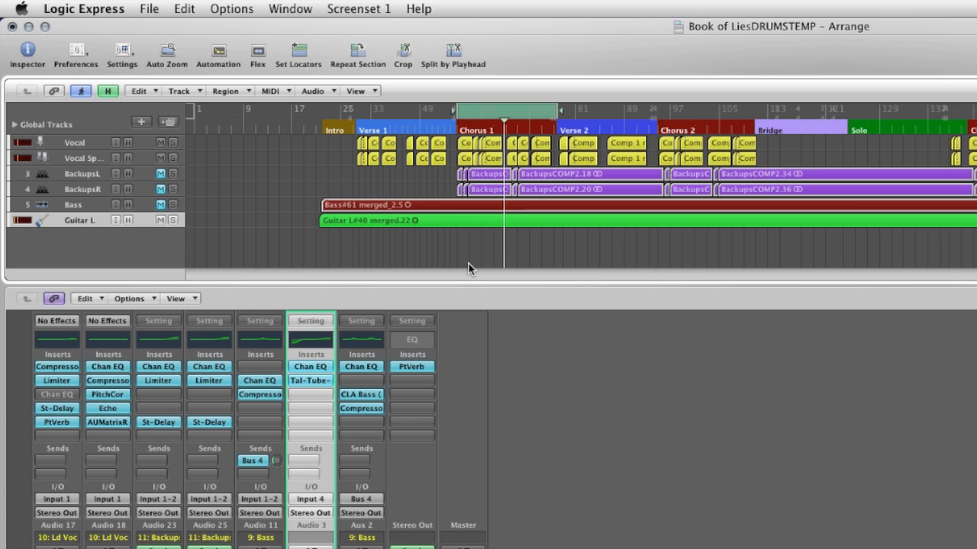
key("space")
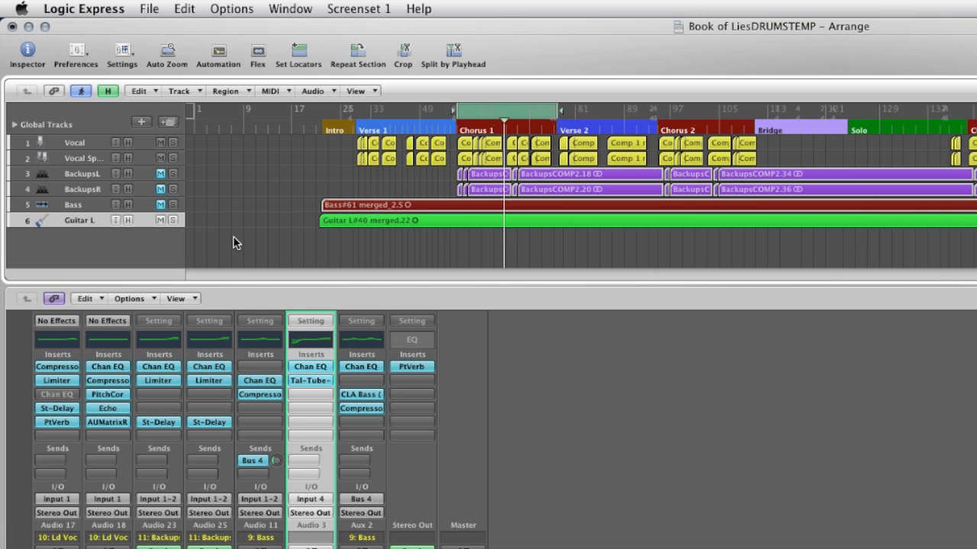
- Create a new track with duplicate settings of the Guitar L track
left_click(78, 221)
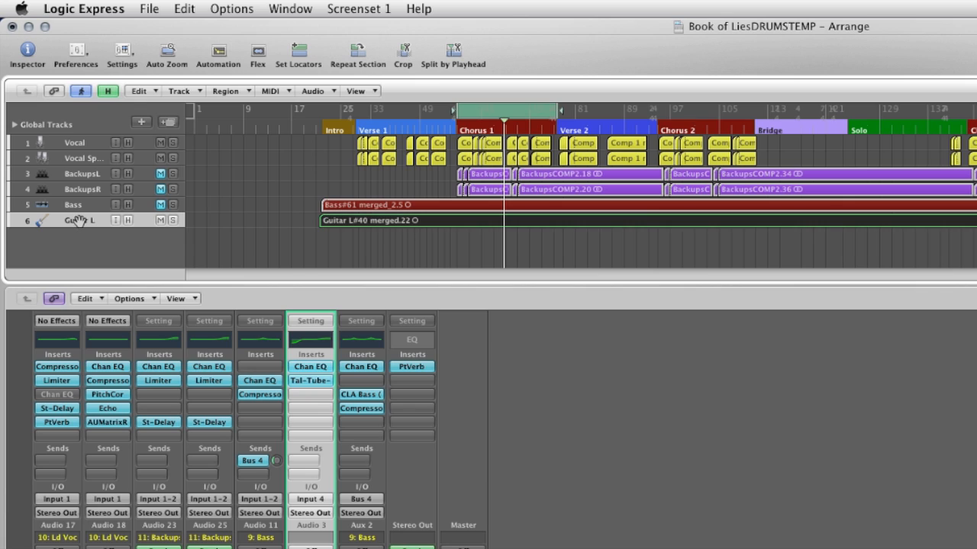
left_click(170, 124)
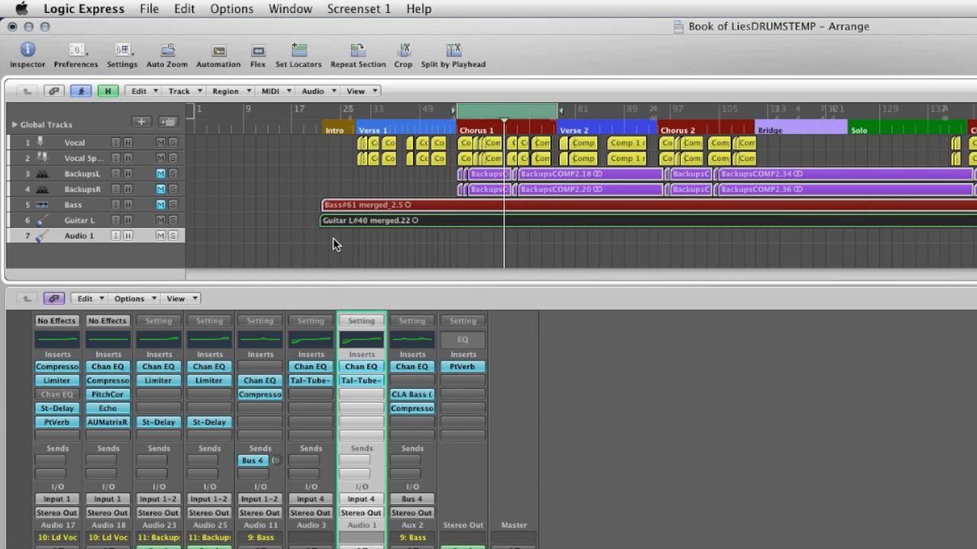
- Copy the Guitar L region onto the new Audio 1 track at the same position
left_click(334, 225)
left_click(386, 223)
left_click_drag(383, 223, 384, 236)
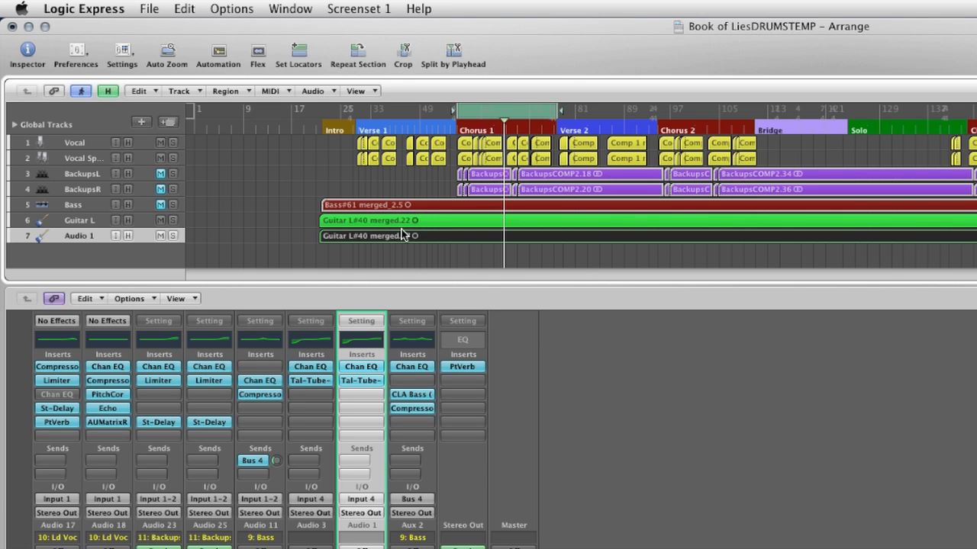
- Set snap to Ticks and offset the copied guitar region to start at 21 3 1 20
key("5")
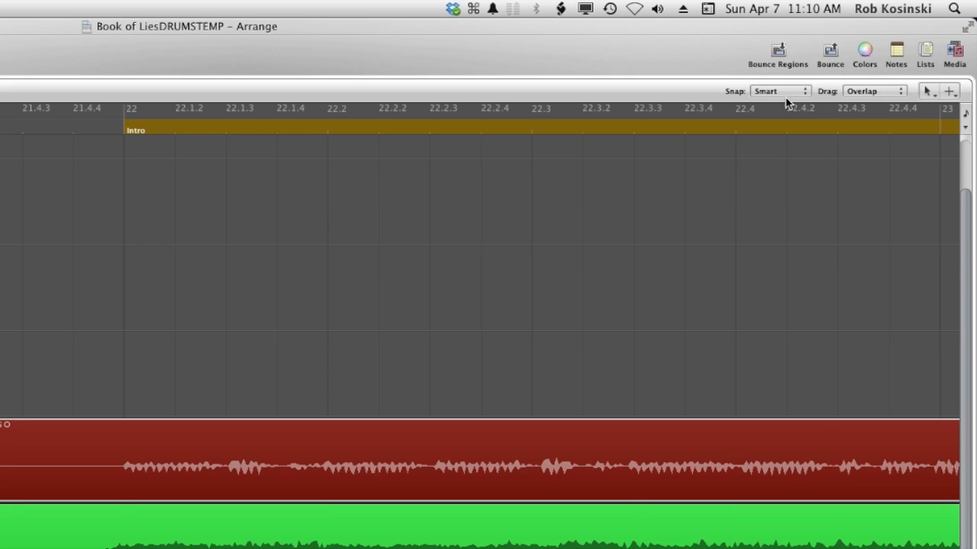
left_click(789, 90)
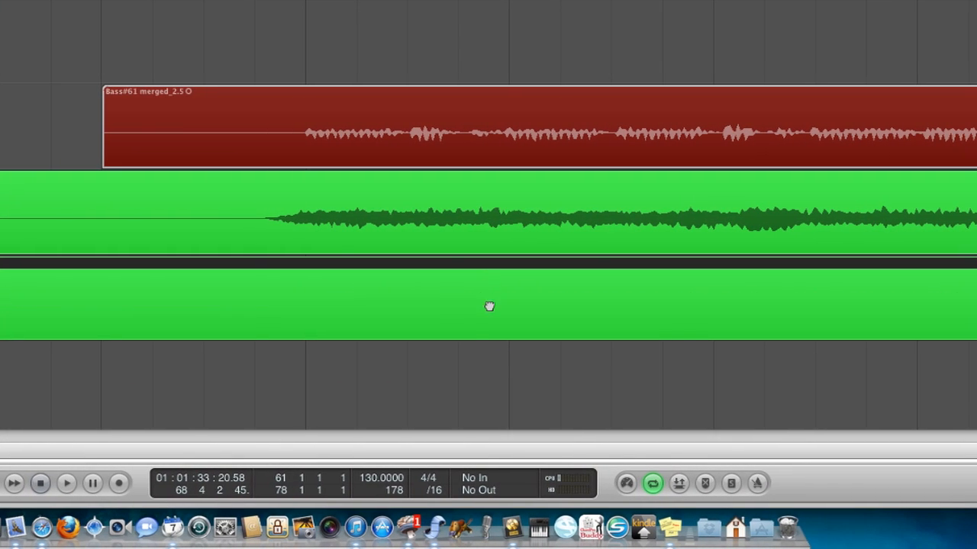
left_click_drag(489, 305, 490, 306)
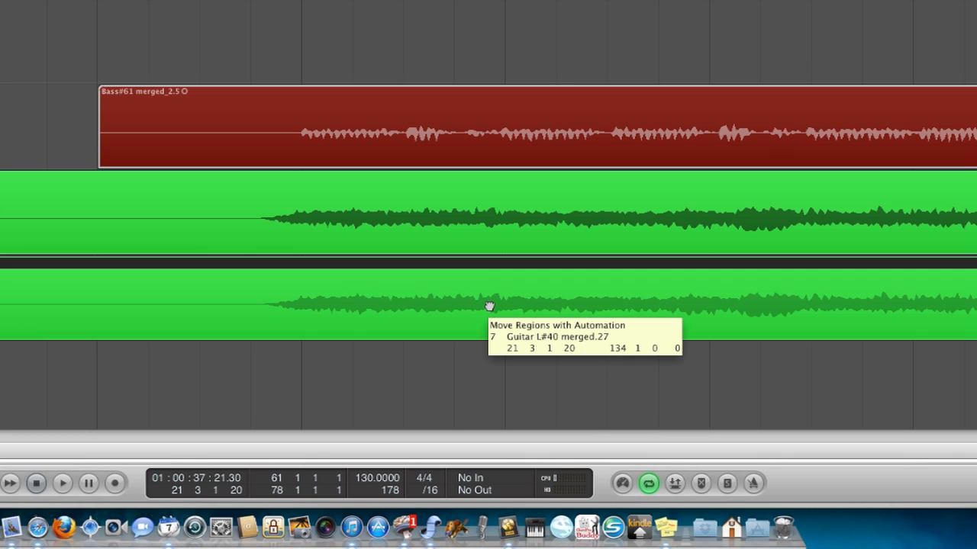
left_click_drag(489, 306, 489, 306)
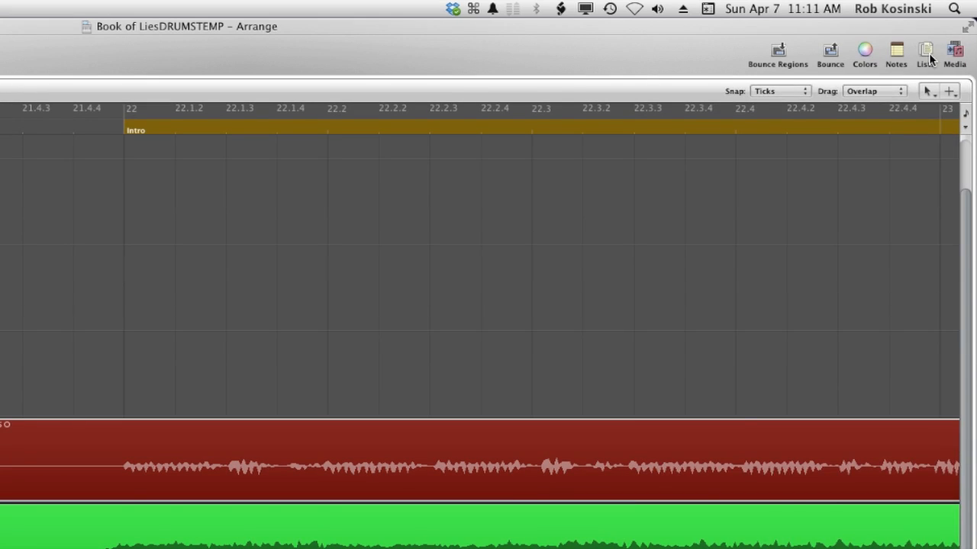
- Open the event list to compare the start positions of the two guitar regions
left_click(976, 0)
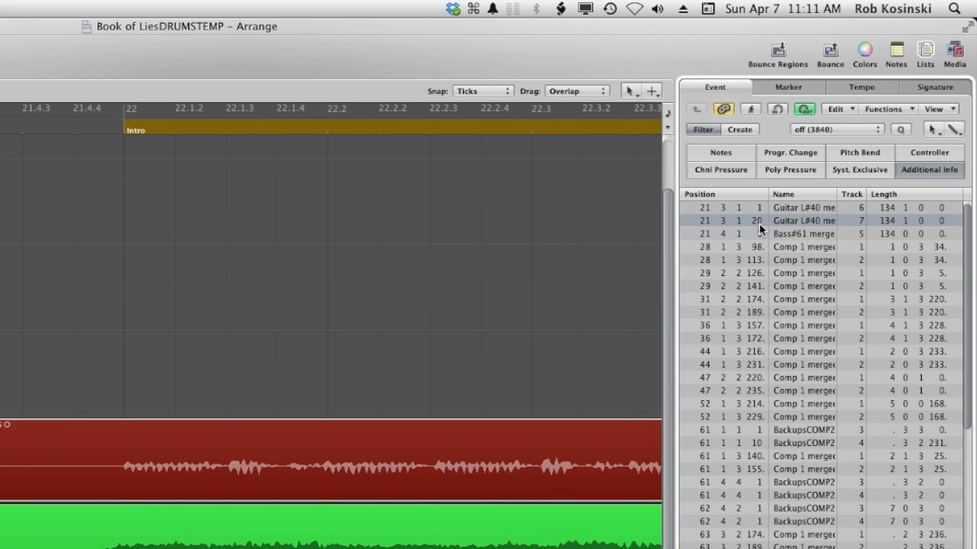
left_click(923, 52)
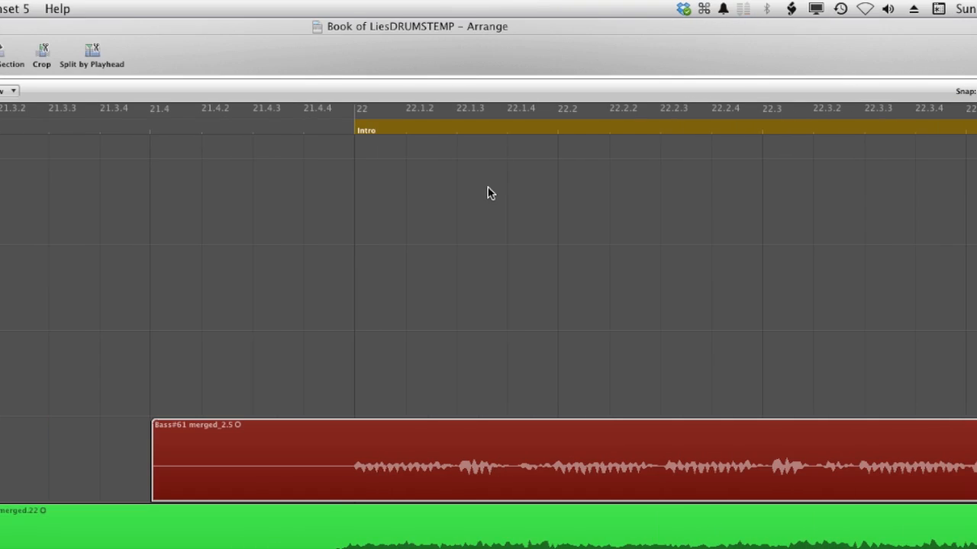
- Switch to the mixer and pan Guitar L hard left to -64 and Audio 1 hard right to +63
key("1")
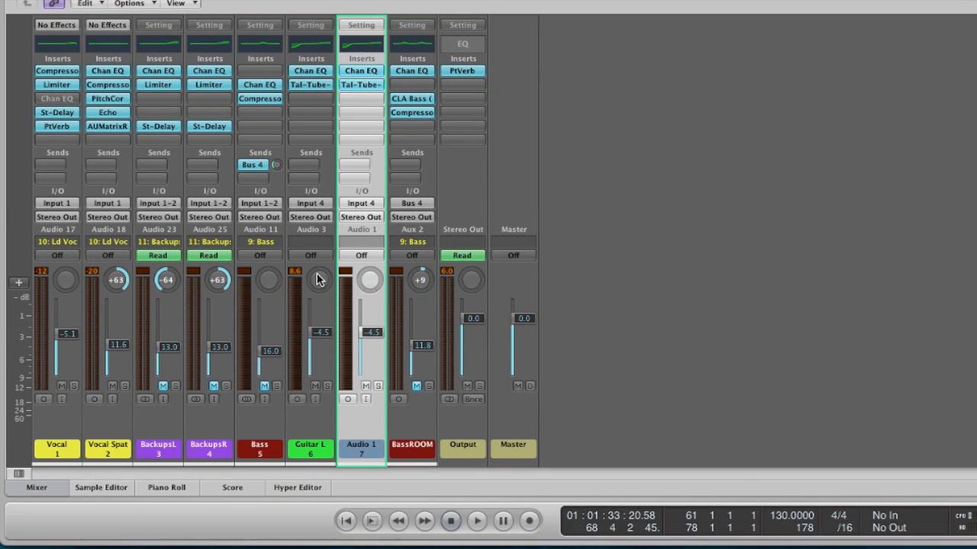
left_click_drag(318, 280, 318, 337)
left_click_drag(373, 285, 358, 101)
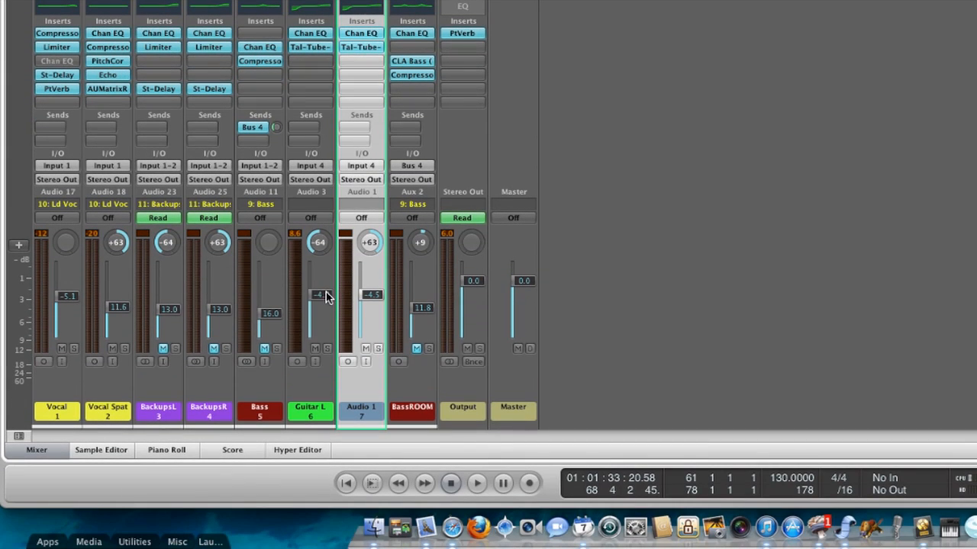
- Lower the Guitar L fader to -9.4 dB and the Audio 1 fader to -9.2 dB, and play back
left_click_drag(327, 296, 329, 324)
left_click_drag(371, 297, 379, 321)
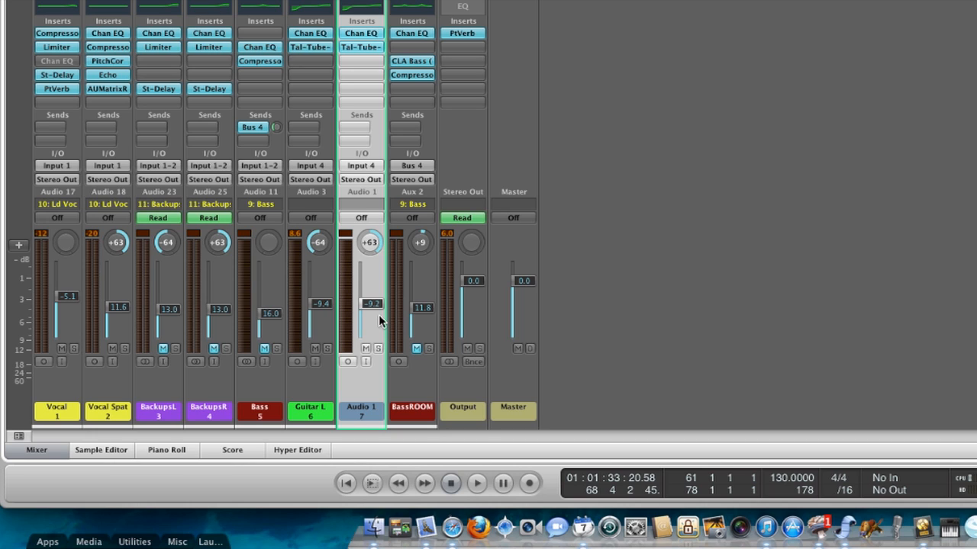
key("space")
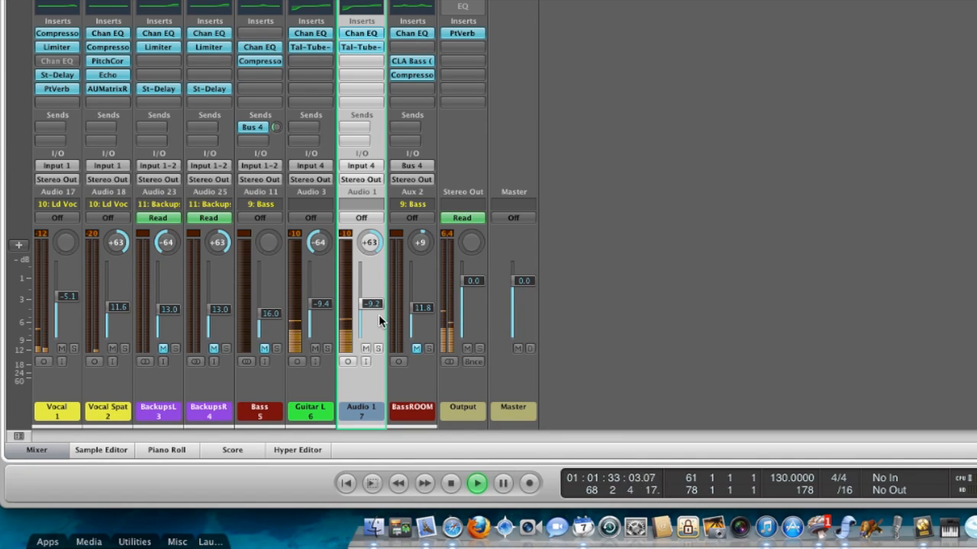
key("space")
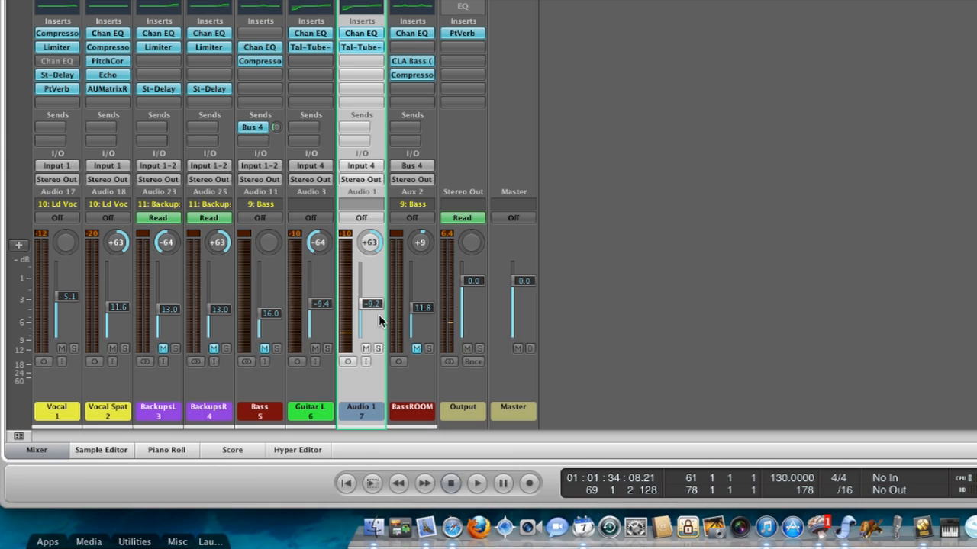
- Set the Guitar L and Audio 1 faders to -7.6 dB and -7.4 dB and play back
left_click_drag(379, 314, 326, 300)
key("space")
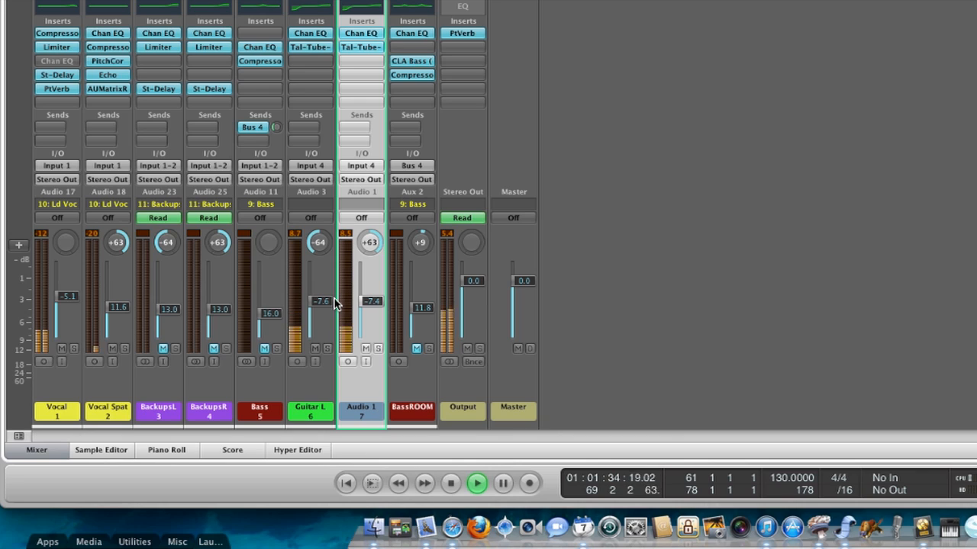
key("space")
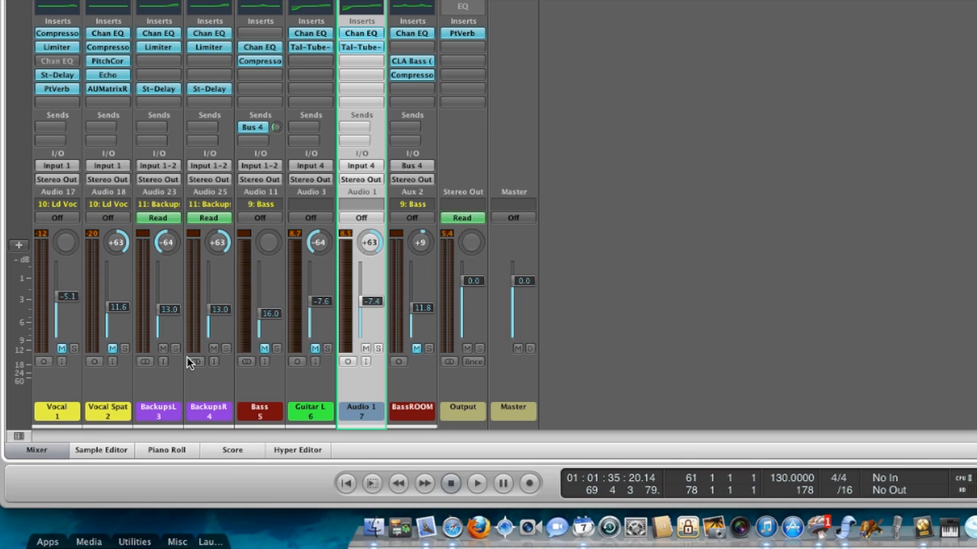
- Play back the mix repeatedly to compare the doubled guitars
key("space")
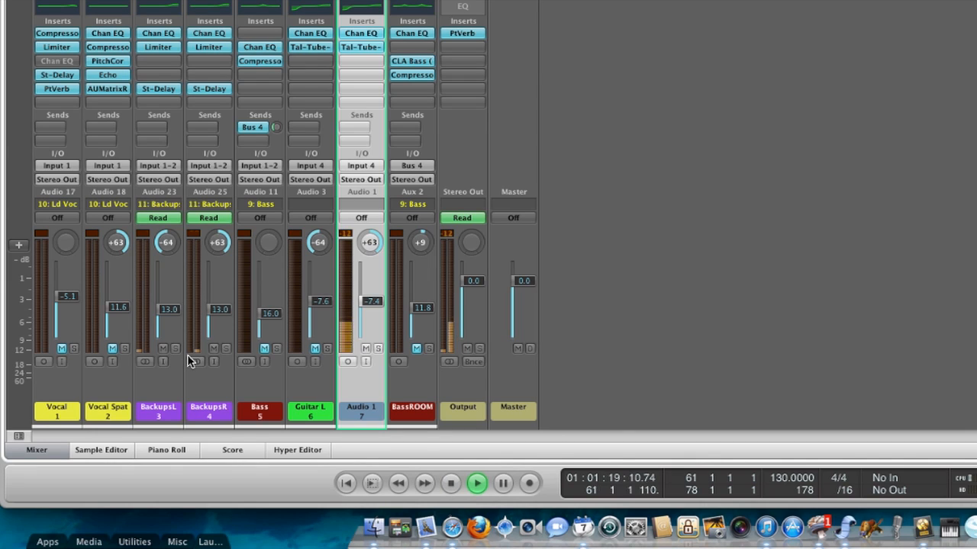
key("space")
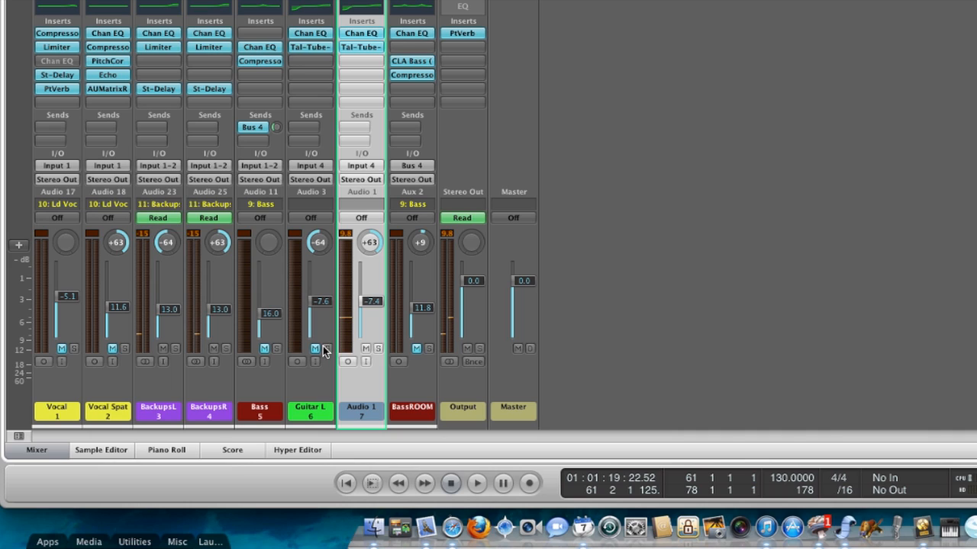
key("space")
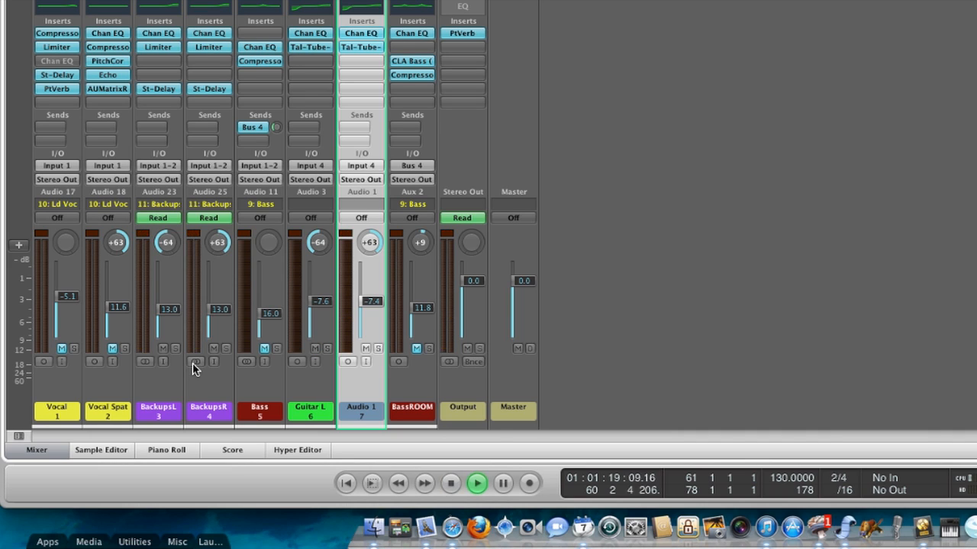
key("space")
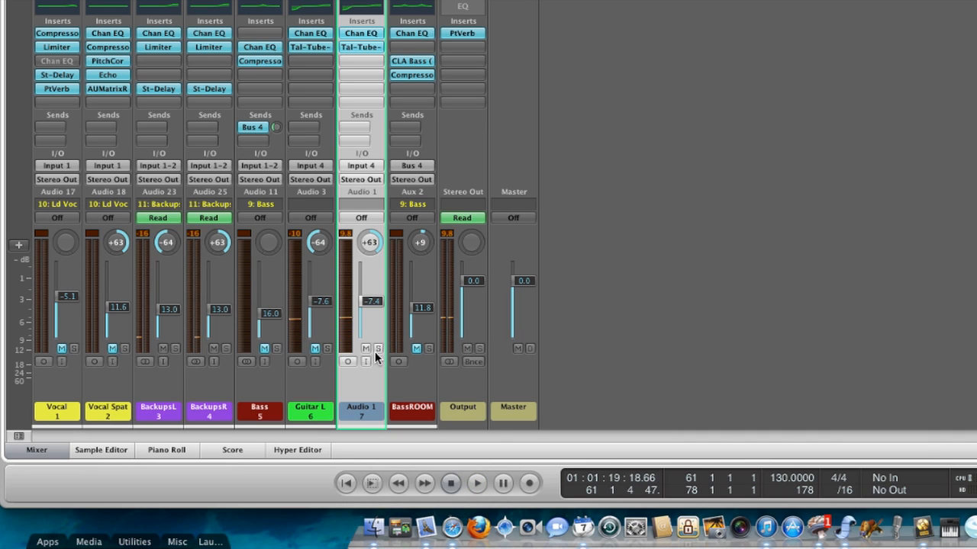
- Mute the Audio 1 channel and audition the mix
left_click(366, 349)
key("space")
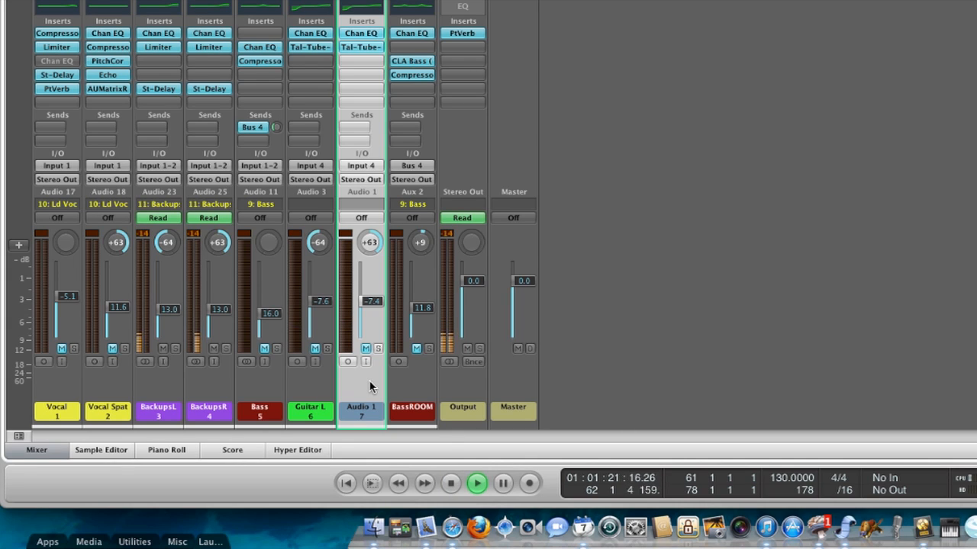
key("space")
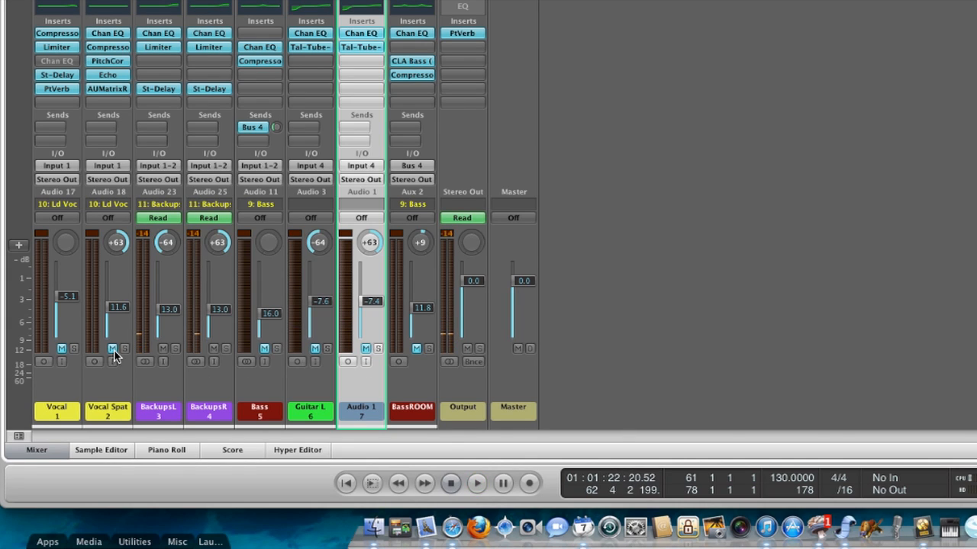
key("space")
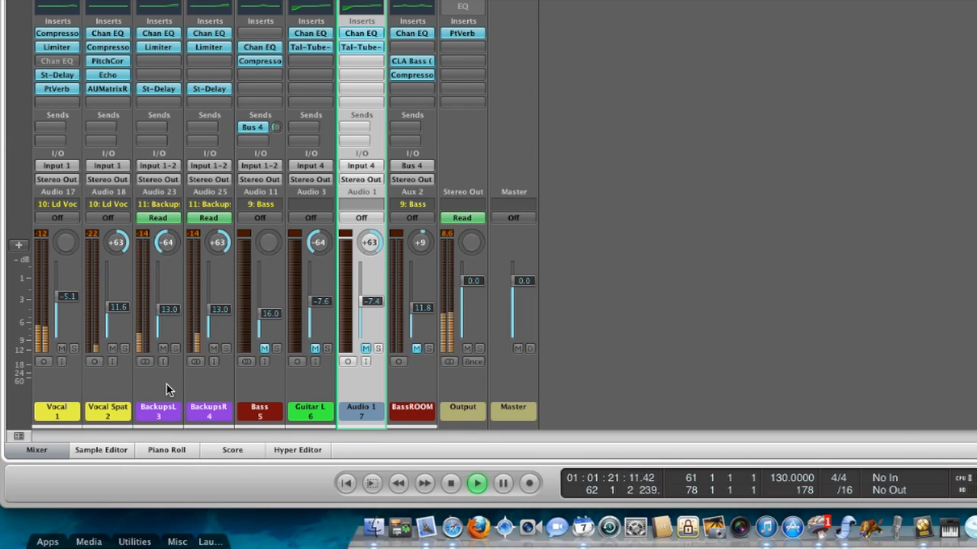
key("space")
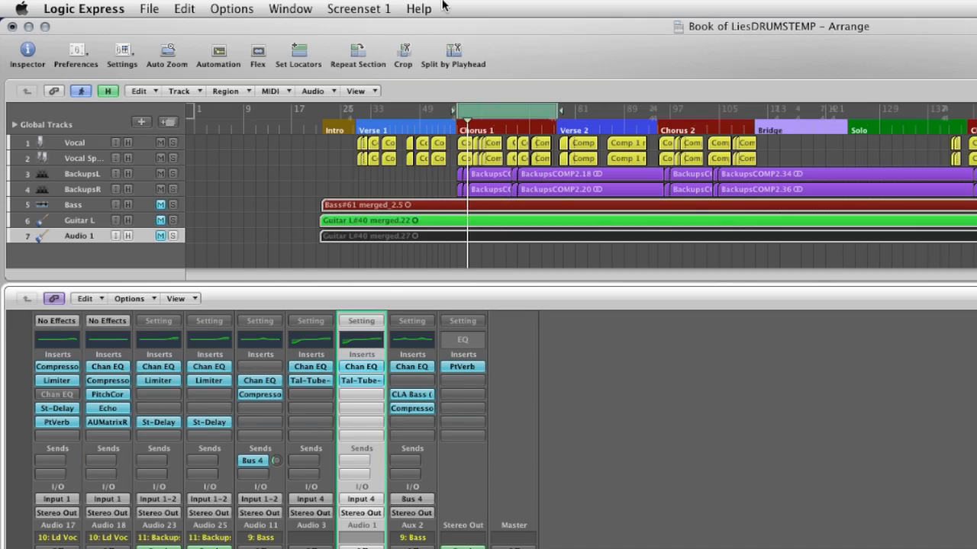
- Switch to the full project mixer and solo the Vocal channel
left_click(358, 9)
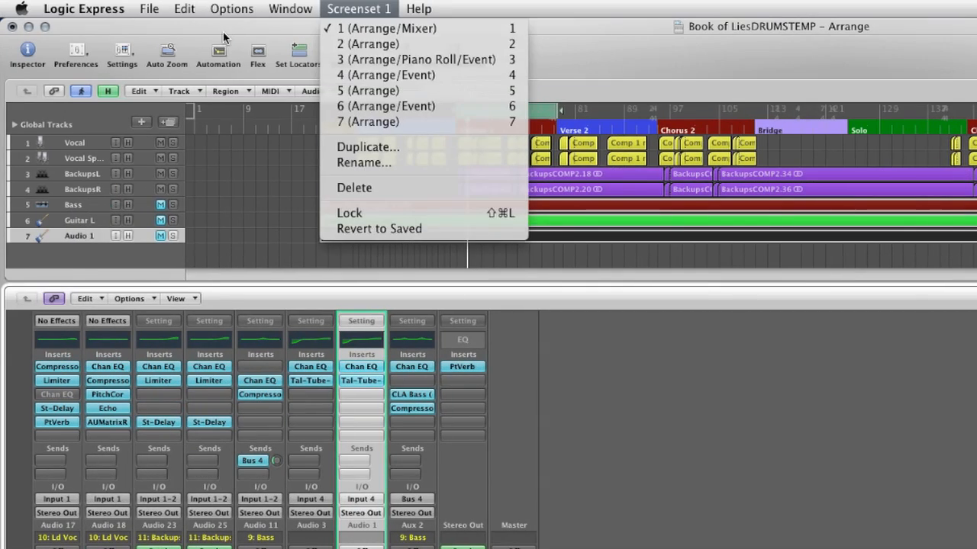
left_click(224, 36)
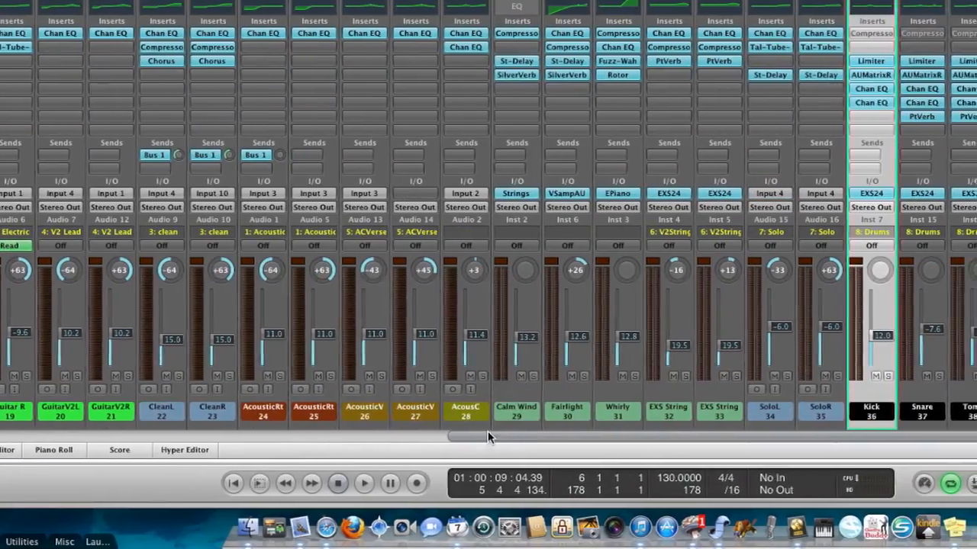
left_click_drag(488, 431, 55, 436)
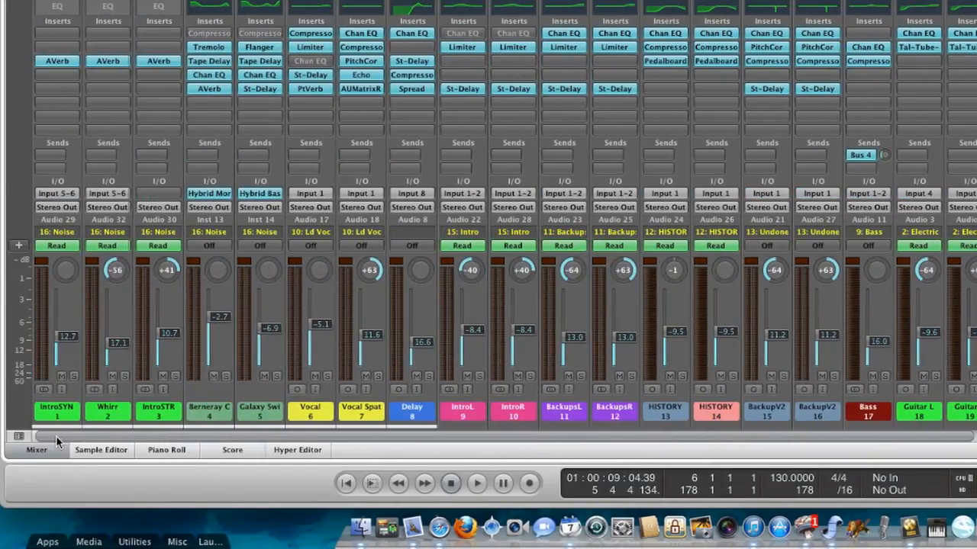
left_click(327, 377)
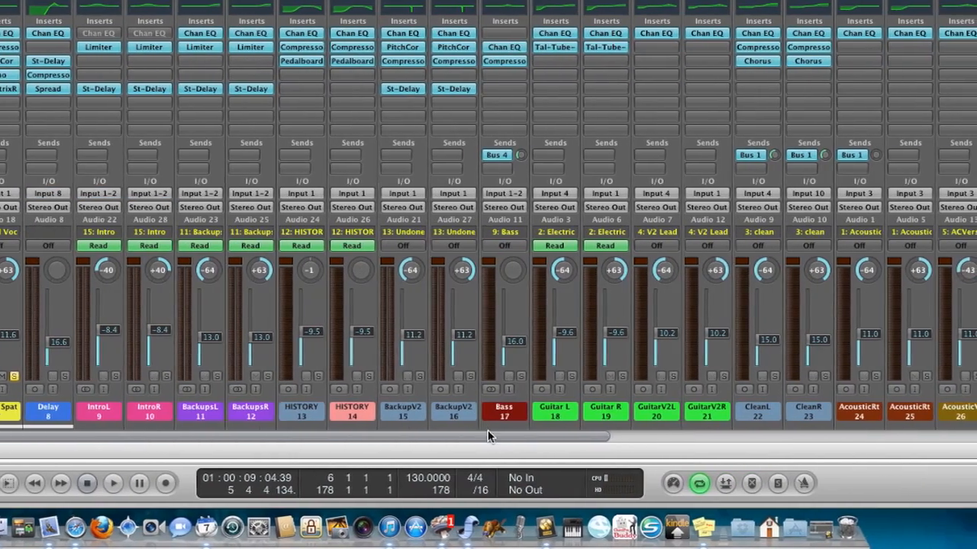
- Set a cycle range in the bar ruler and play back the soloed vocals
left_click_drag(526, 434, 565, 434)
left_click_drag(488, 434, 496, 433)
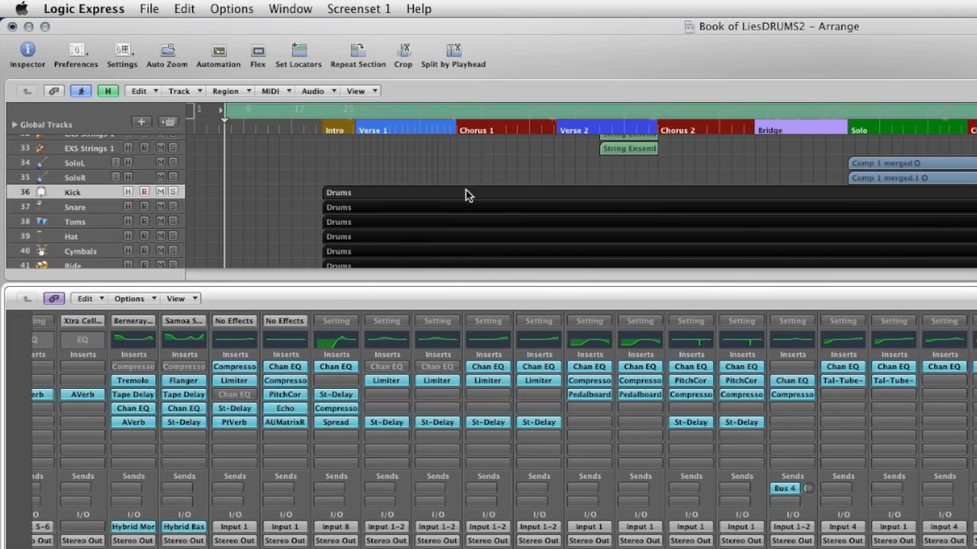
left_click_drag(458, 108, 559, 114)
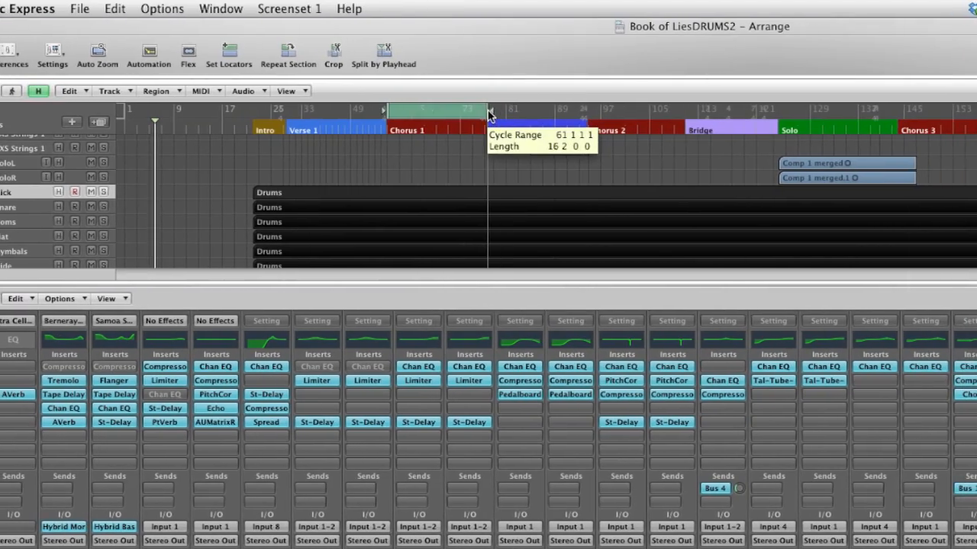
key("space")
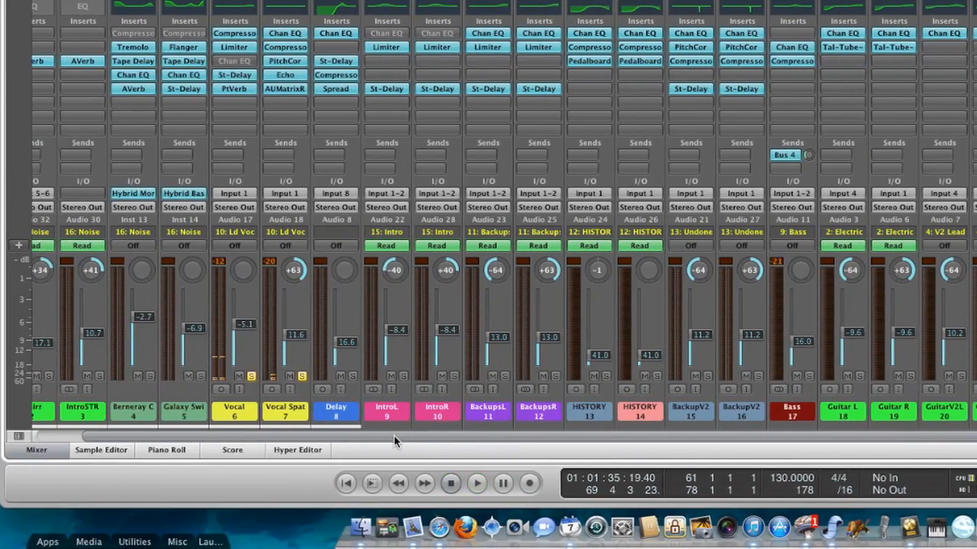
left_click_drag(391, 435, 306, 429)
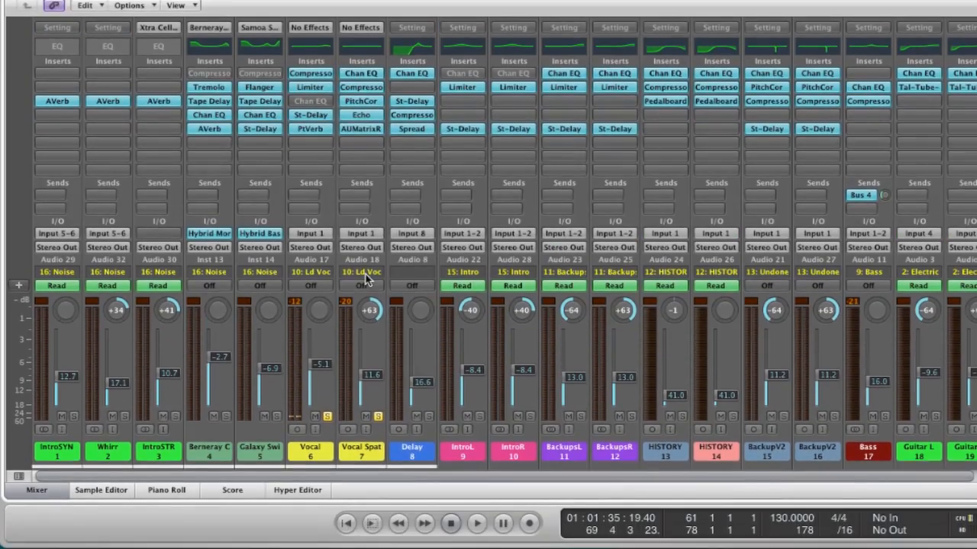
- Bypass the insert plug-ins on the Vocal channel strip
left_click(365, 274)
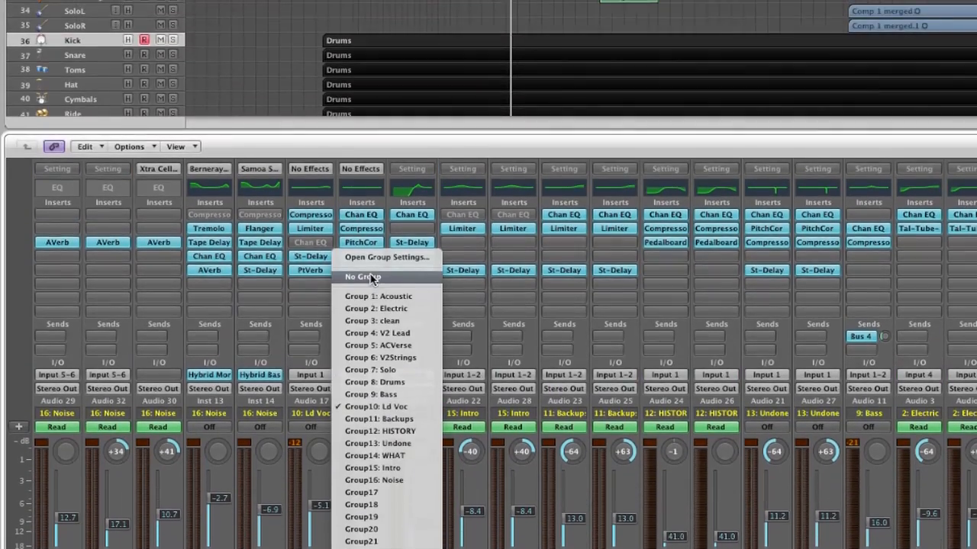
left_click(370, 136)
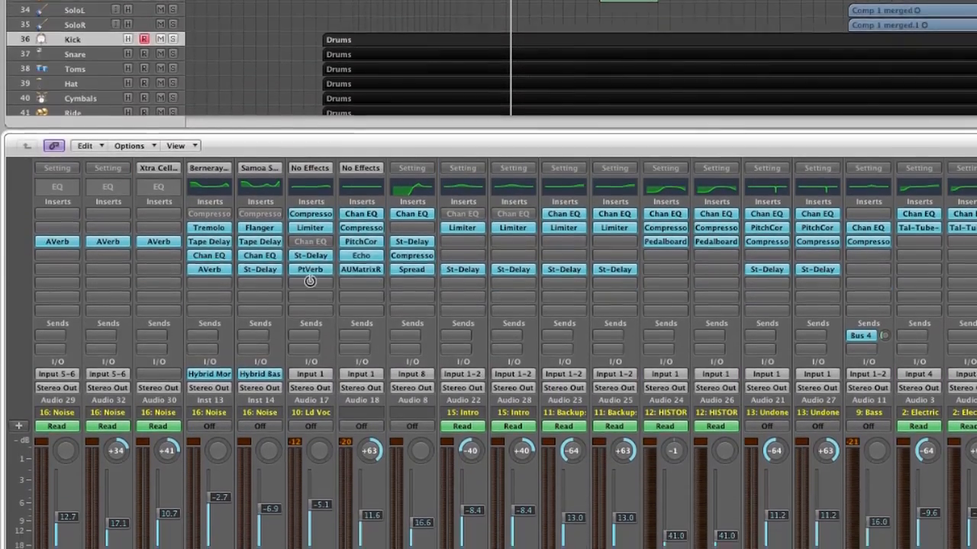
left_click(310, 272, "alt")
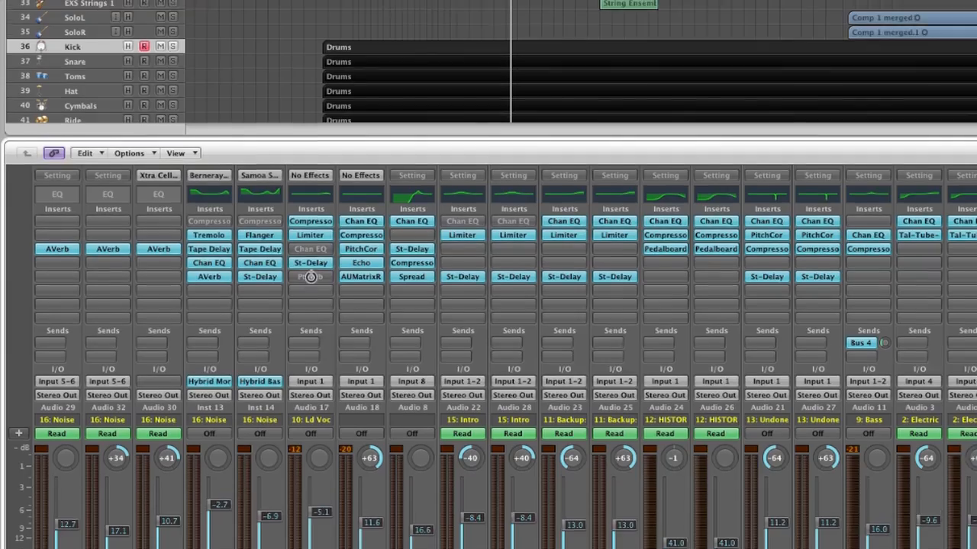
left_click(312, 259, "alt")
left_click(309, 247, "alt")
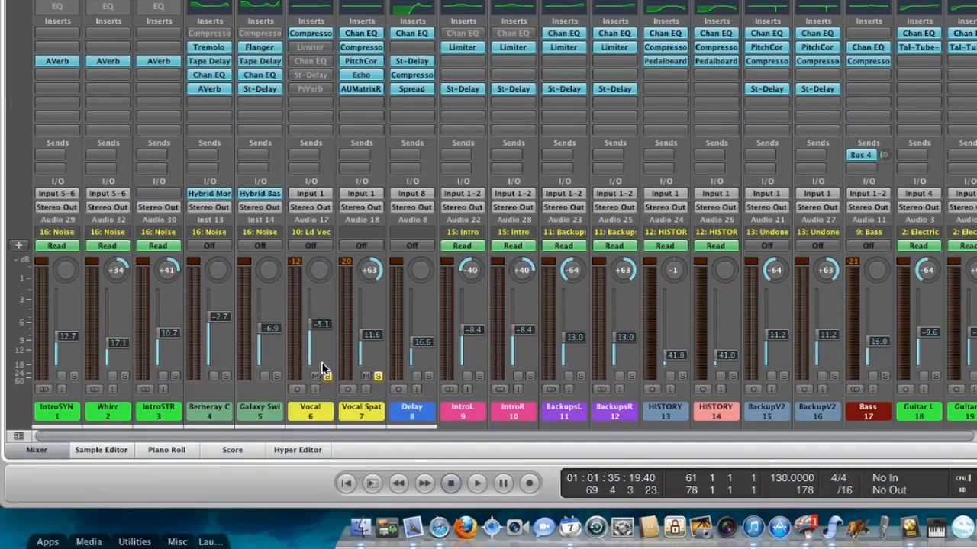
- Re-enable the Compressor insert on the Vocal channel and inspect its settings before closing the plug-in window
left_click(327, 376, "alt")
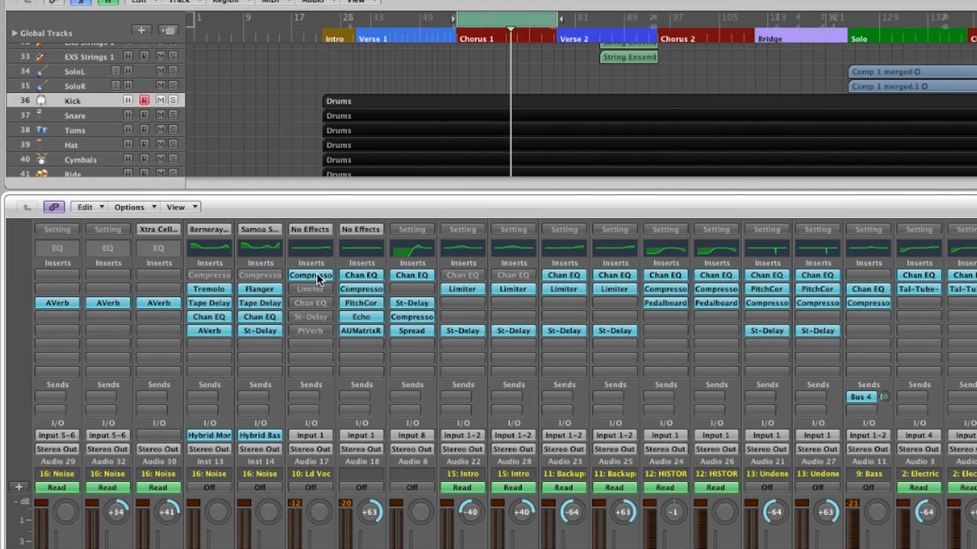
left_click(318, 277)
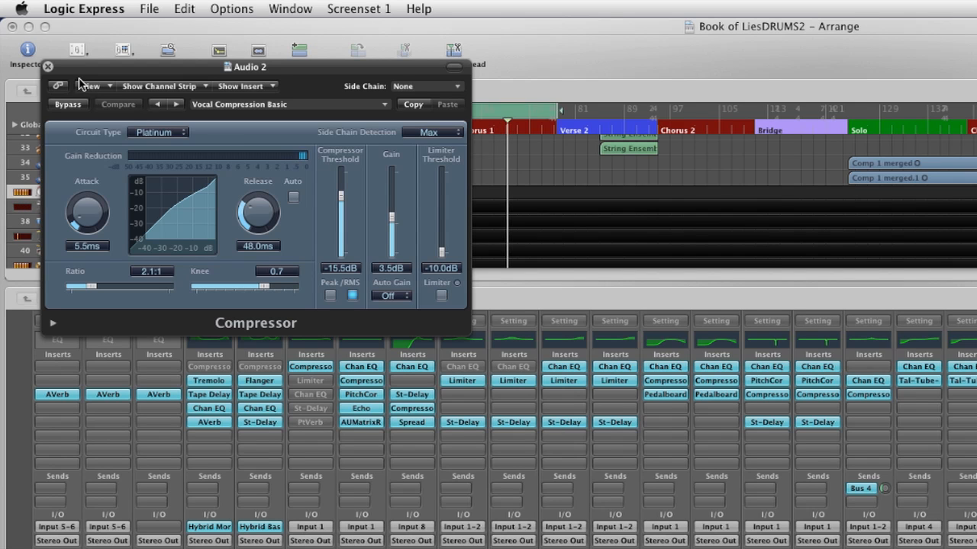
left_click(48, 68)
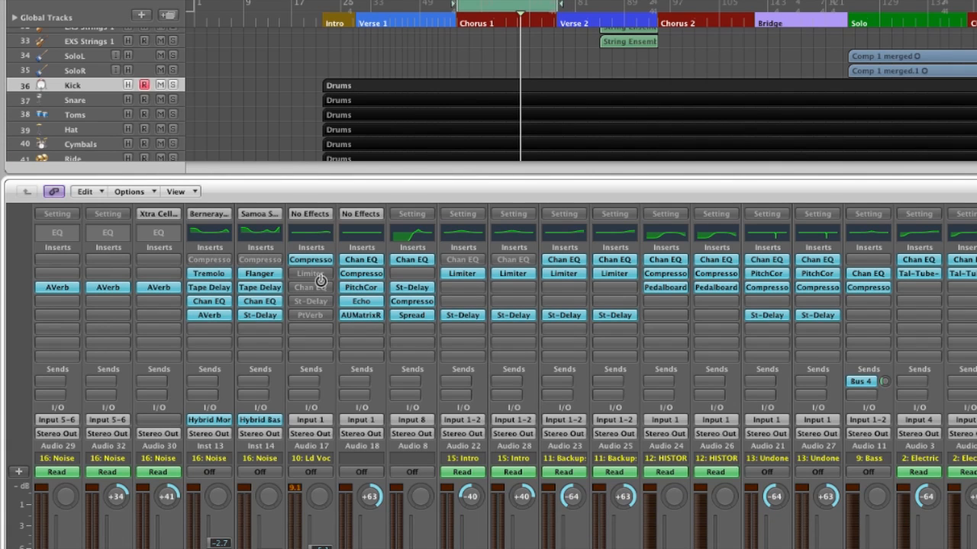
- Re-enable the Vocal channel's Limiter insert, open its window, and start playback
left_click(321, 276, "alt")
left_click(320, 276)
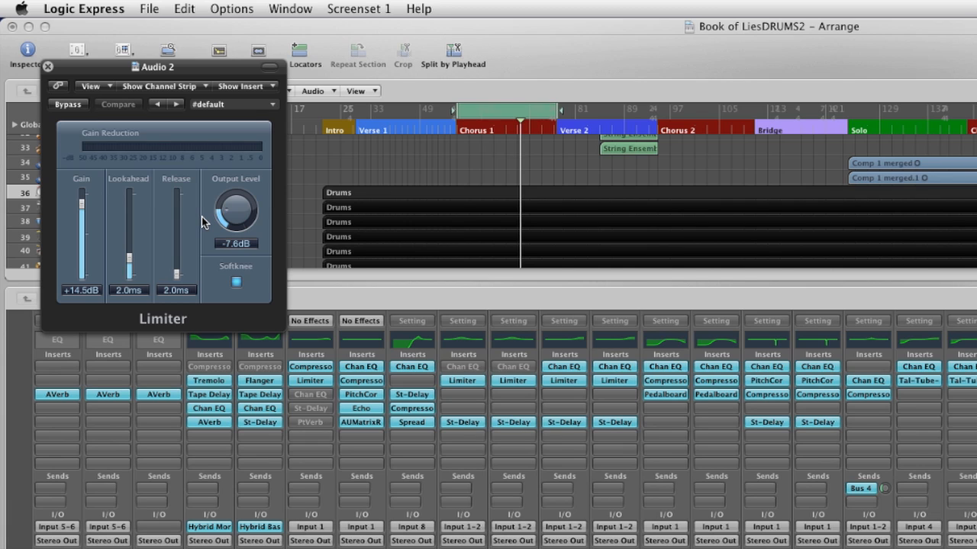
key("space")
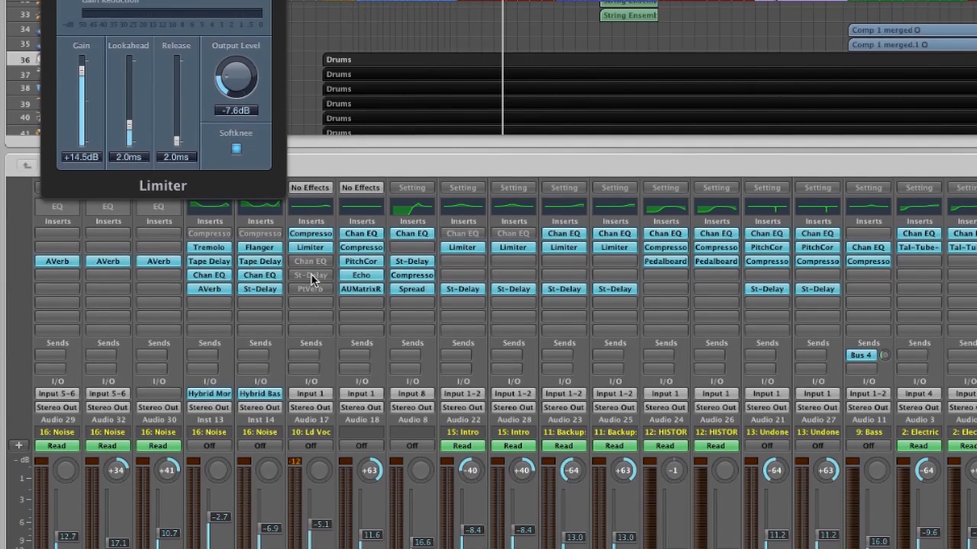
- Briefly enable and re-bypass the Vocal channel's PtVerb insert while listening, stop playback and close the Limiter window
left_click(310, 289, "alt")
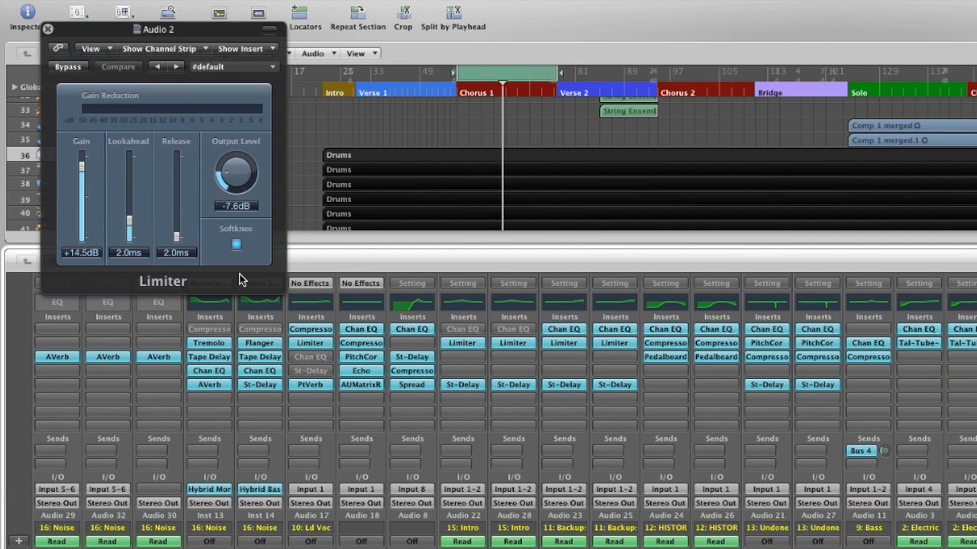
key("space")
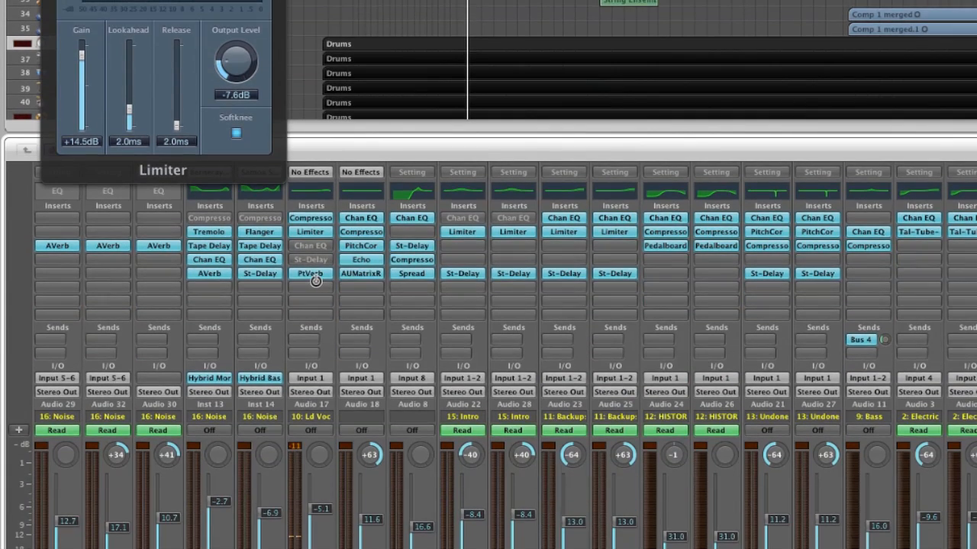
left_click(311, 269, "alt")
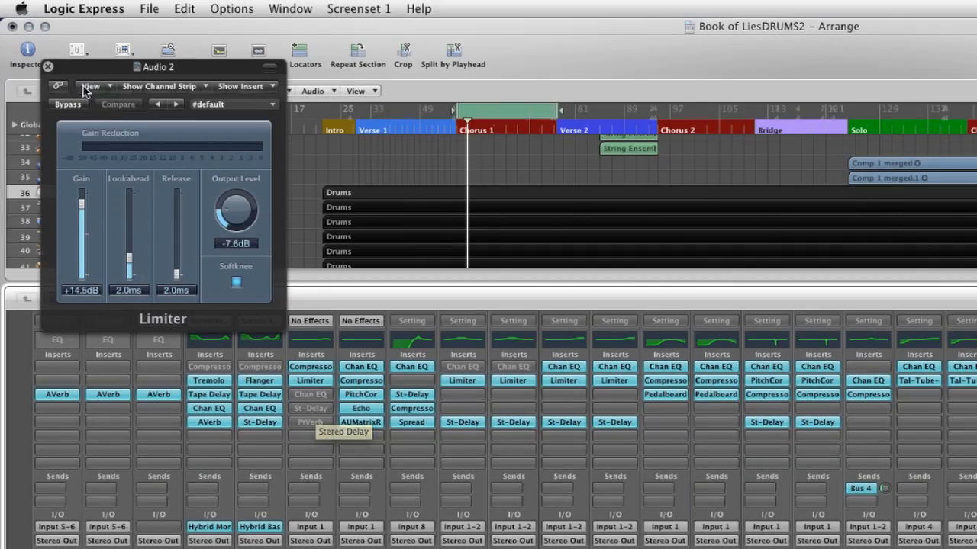
left_click(47, 67)
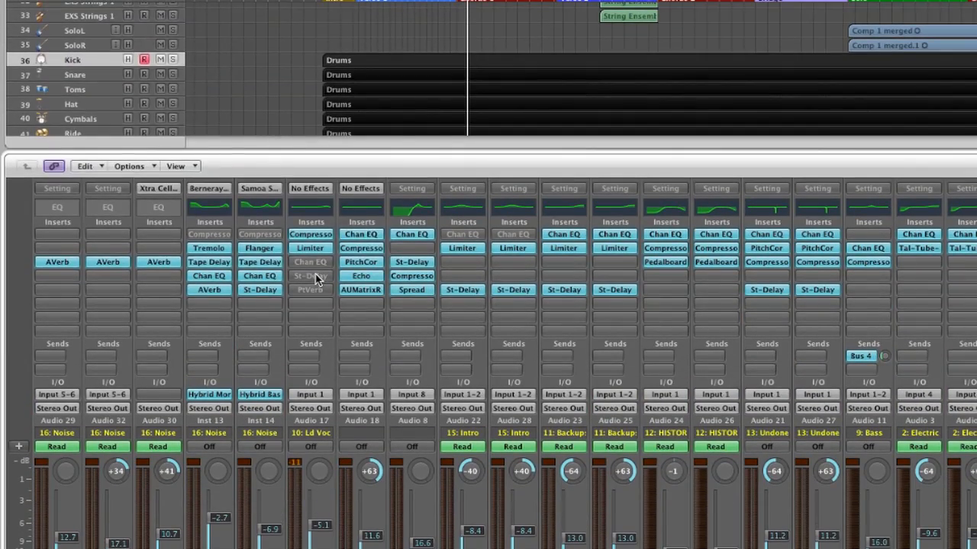
- Open the Vocal channel's Stereo Delay plug-in and switch off its bypass
left_click(316, 280)
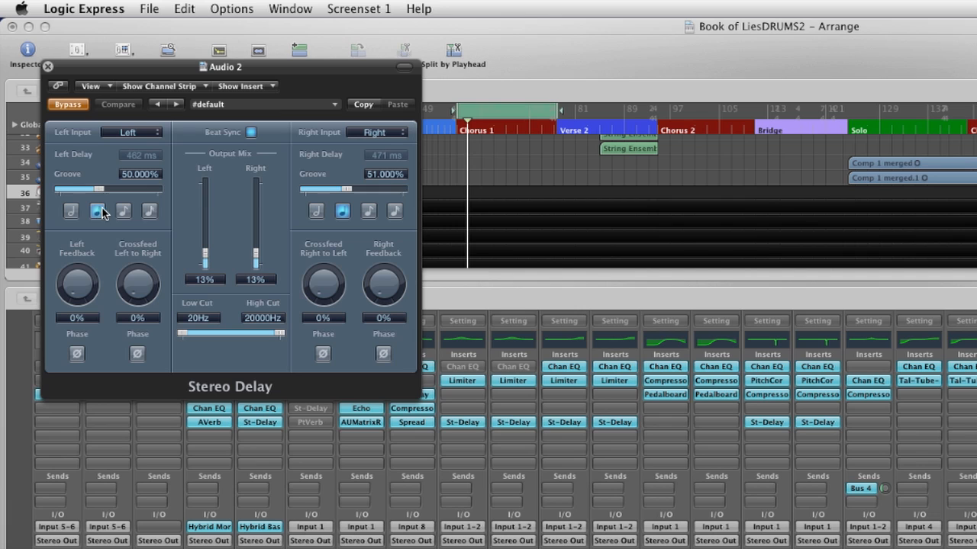
left_click(75, 107)
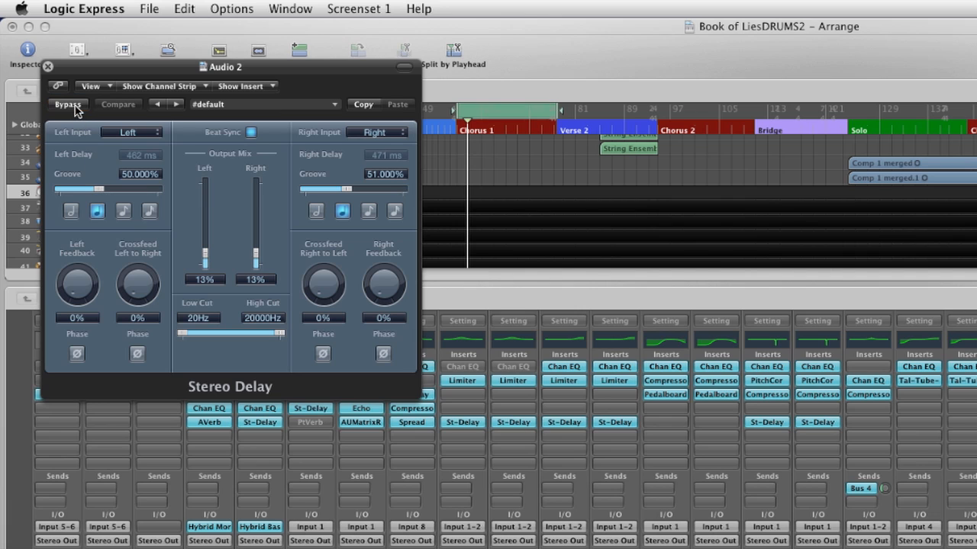
- Set the Stereo Delay's right-channel groove to 50%
double_click(386, 175)
type("50")
key("Return")
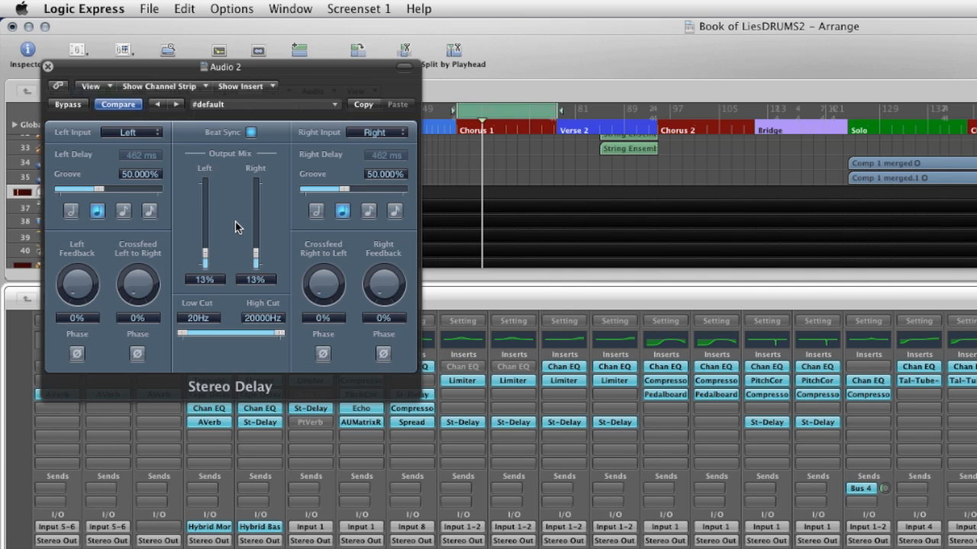
- Return the Stereo Delay's right-channel groove to 51%
double_click(373, 175)
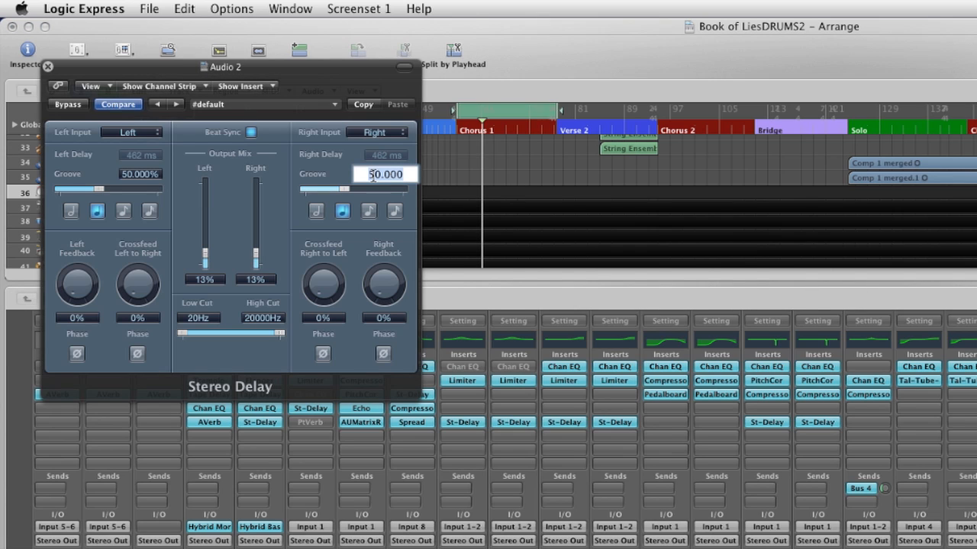
type("51")
key("Return")
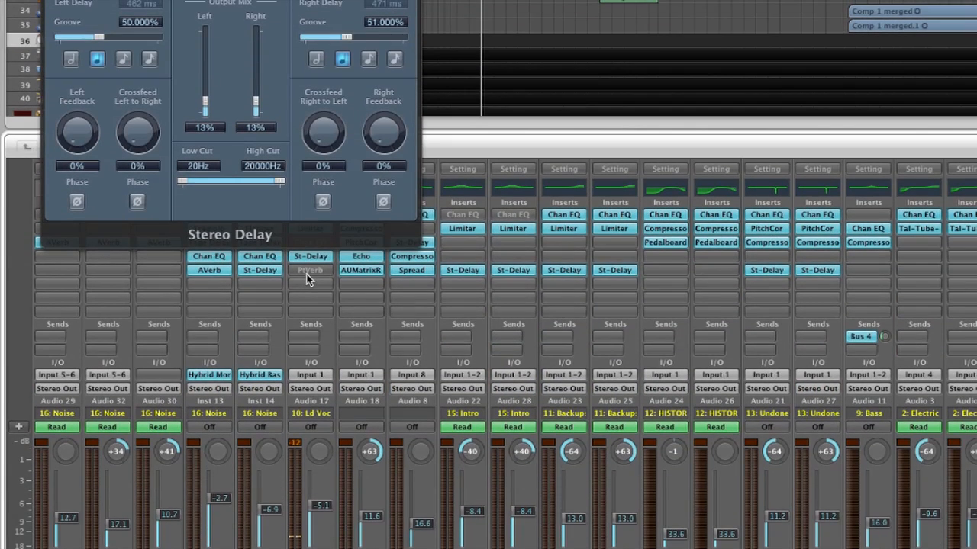
- Re-enable the PtVerb insert on the Vocal channel and close the Stereo Delay window
left_click(308, 272, "alt")
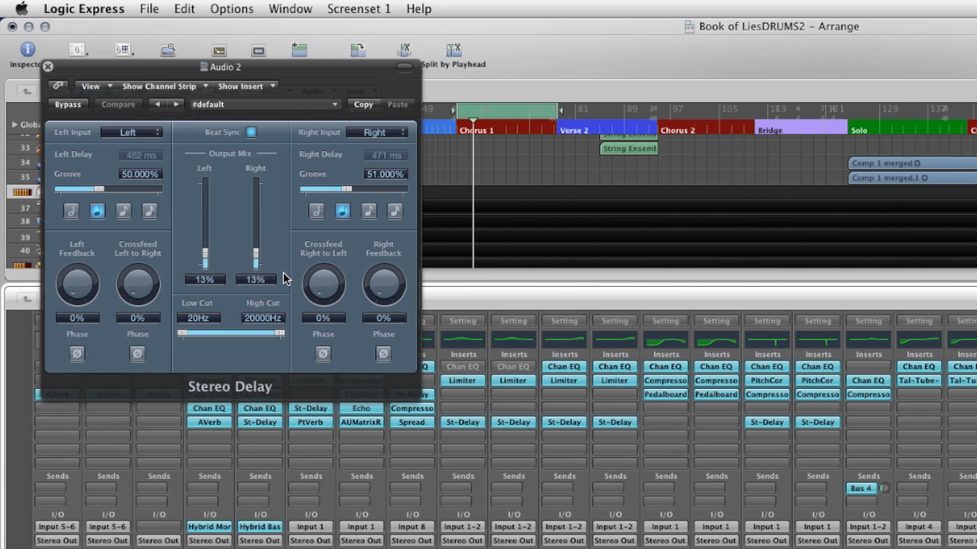
left_click(48, 66)
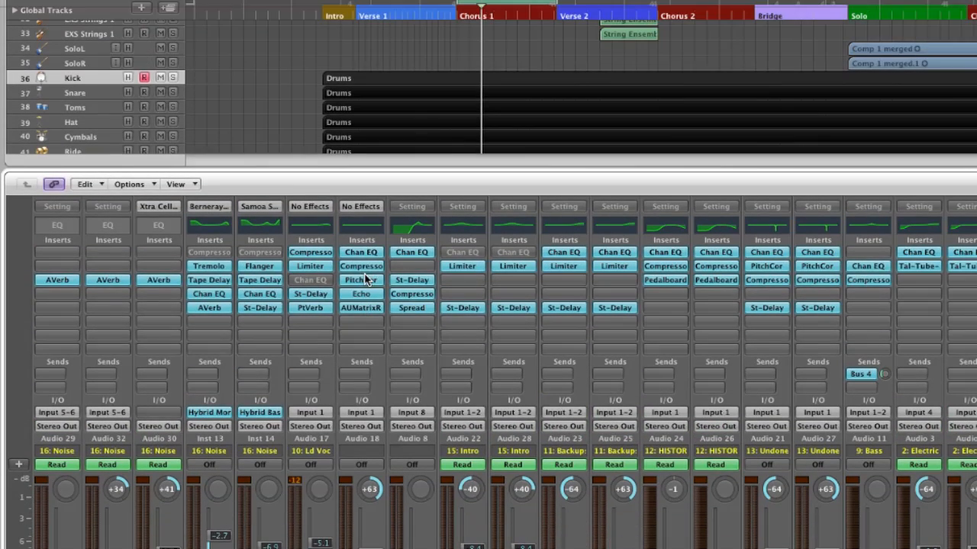
- Bypass all five insert plug-ins on the Vocal Spat channel: Pitch Correction, Echo, AUMatrixReverb, Compressor and Chan EQ
left_click(363, 281, "alt")
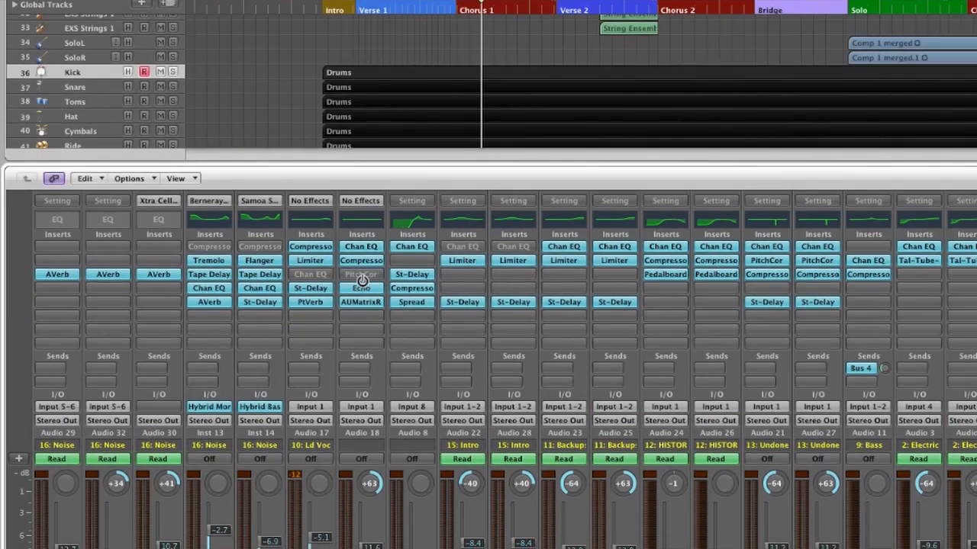
left_click(363, 294, "alt")
left_click(363, 307, "alt")
left_click(363, 268, "alt")
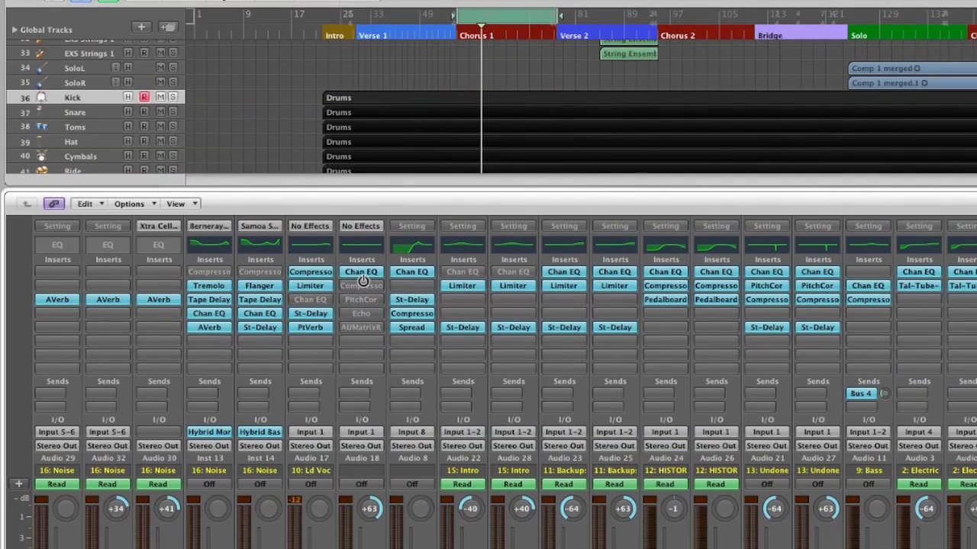
left_click(361, 263, "alt")
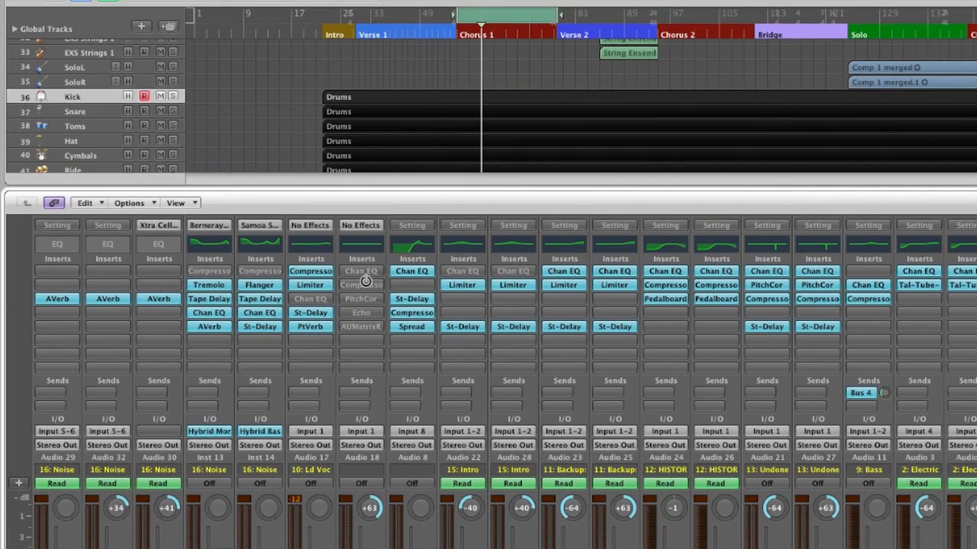
- Re-enable the Chan EQ, Compressor, Echo and AUMatrixReverb inserts on the Vocal Spat channel
left_click(363, 275, "alt")
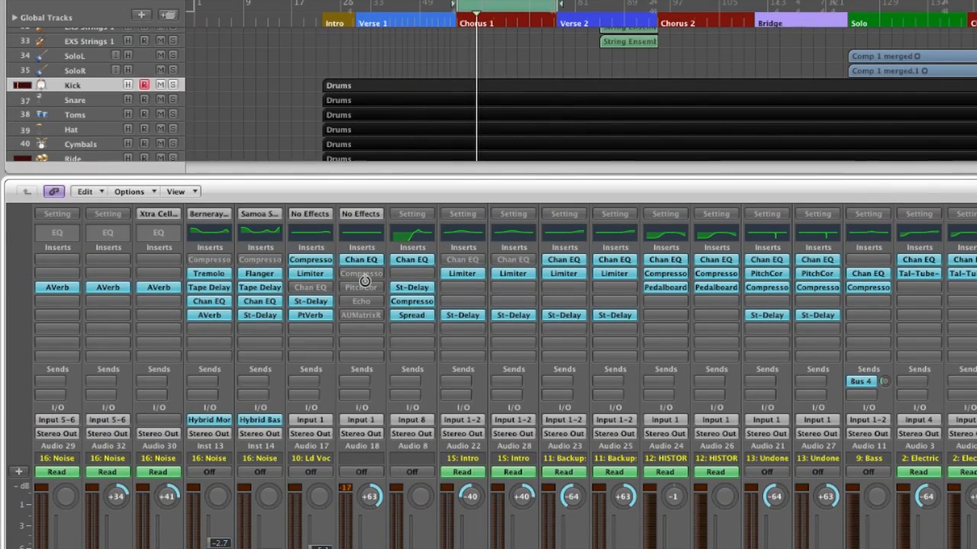
left_click(365, 276, "alt")
left_click(361, 301, "alt")
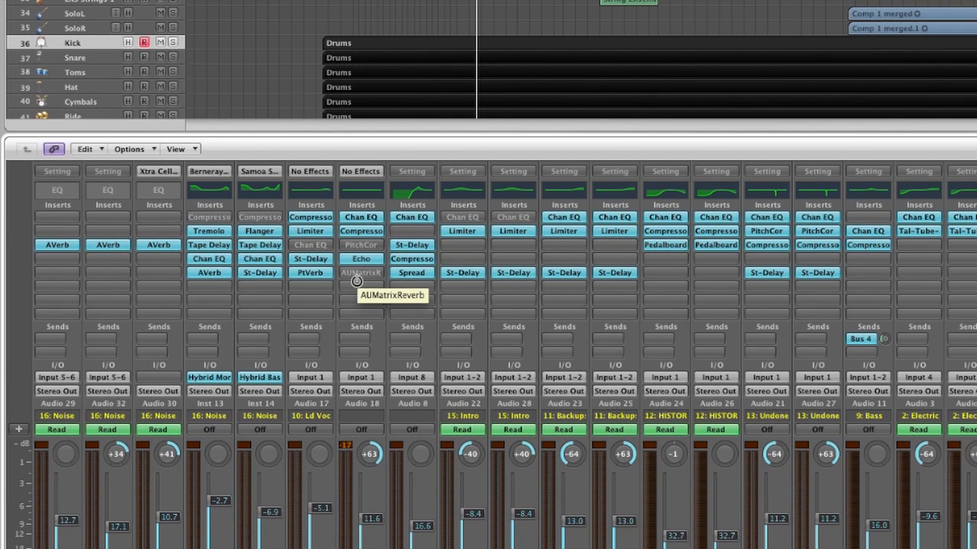
left_click(357, 278, "alt")
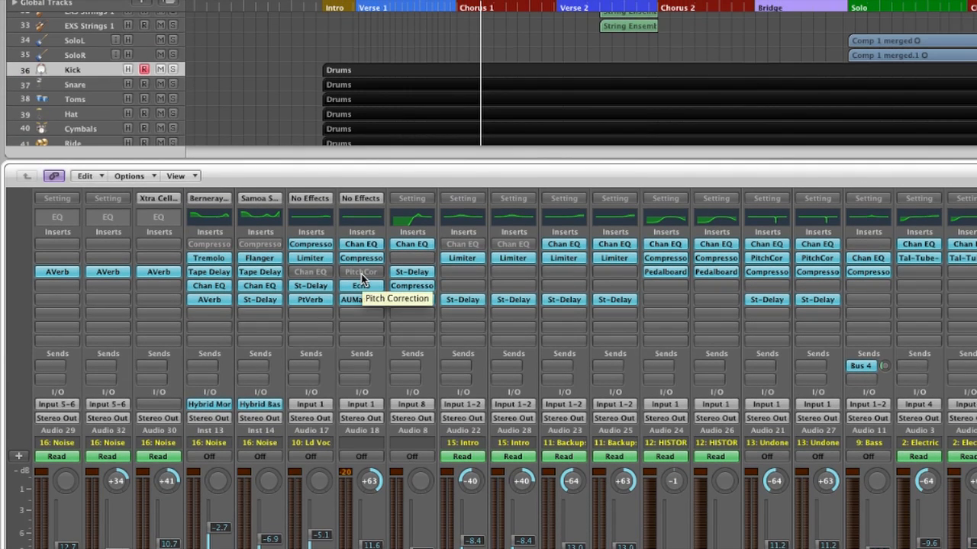
- Inspect the Vocal Spat channel's Pitch Correction plug-in, close it, and re-enable that insert
left_click(361, 276)
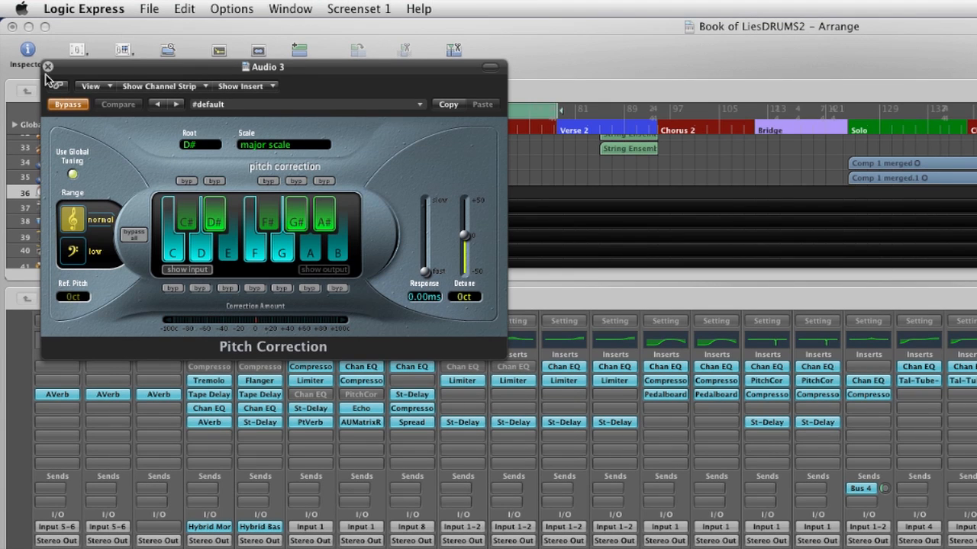
left_click(48, 66)
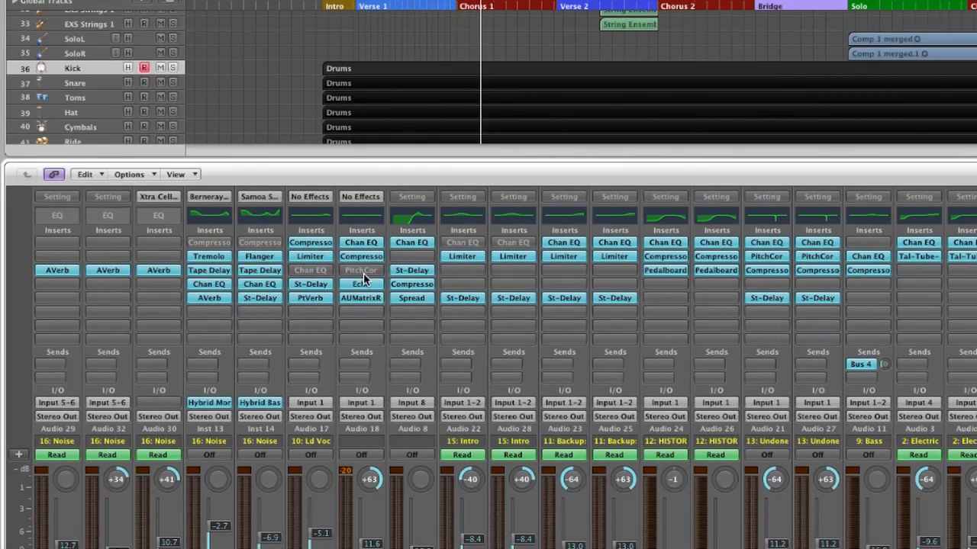
left_click(363, 272, "alt")
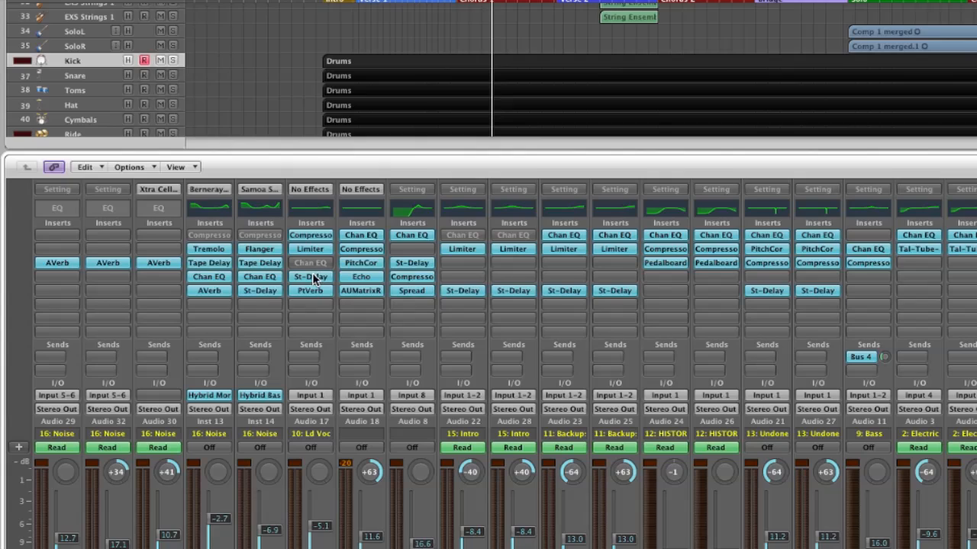
- Bypass the St-Delay and PtVerb inserts on the Vocal channel
left_click(315, 288, "alt")
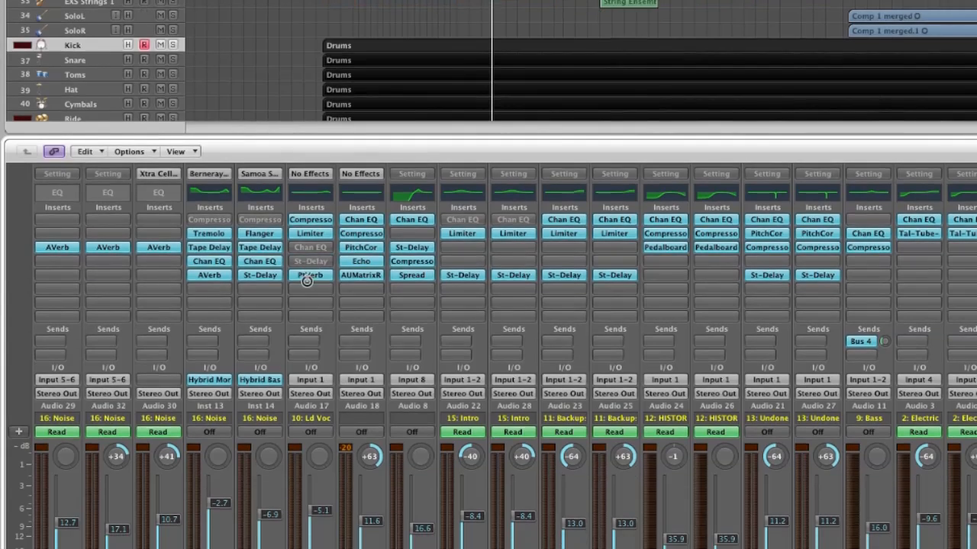
left_click(306, 301, "alt")
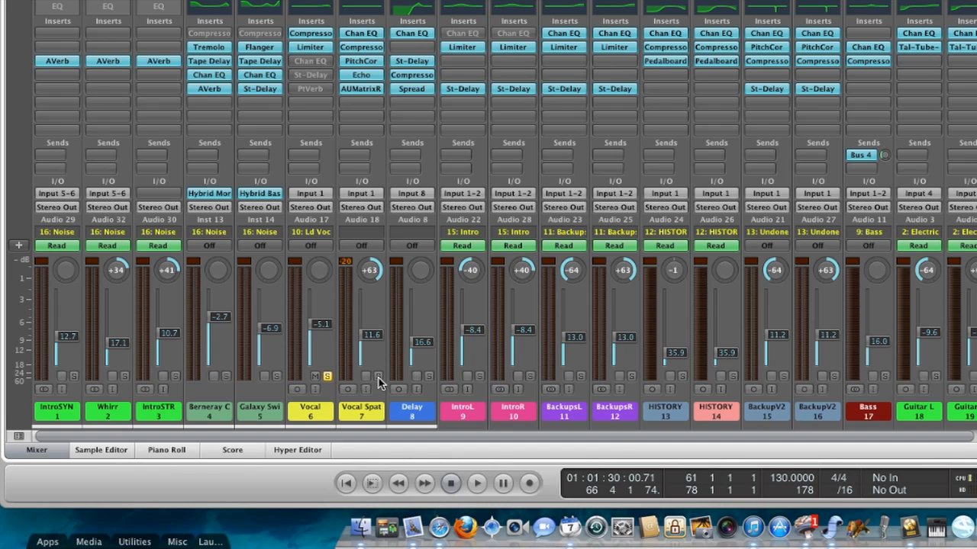
- Audition the vocal channels by repeatedly starting and stopping playback
key("space")
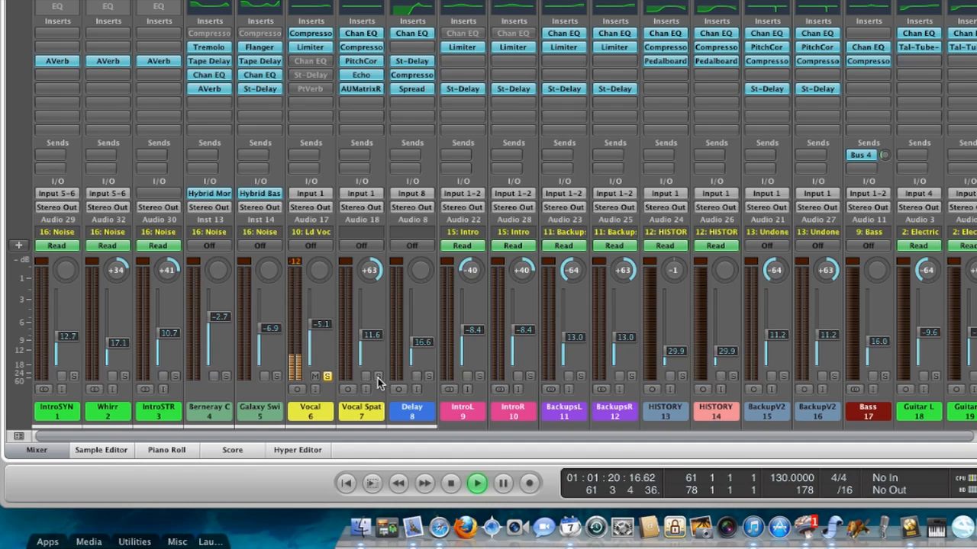
key("space")
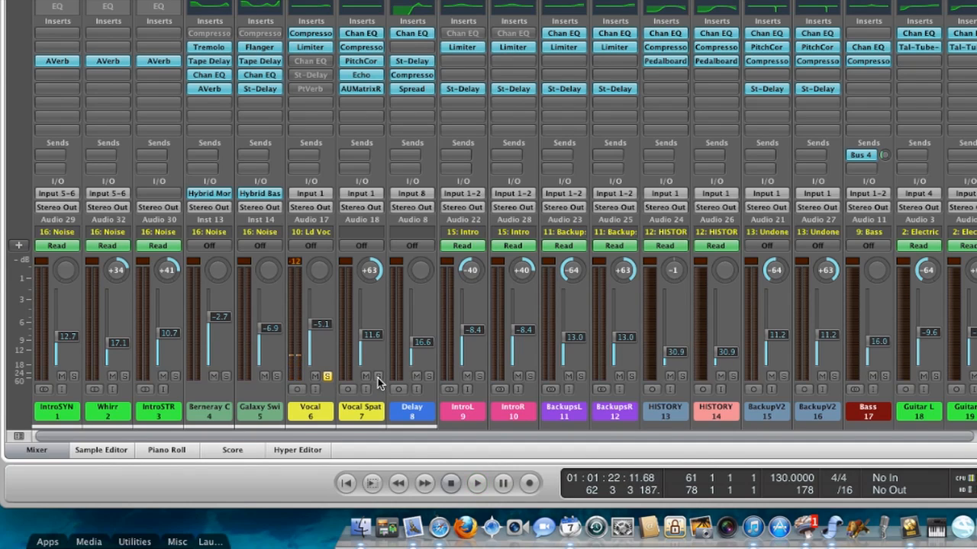
key("space")
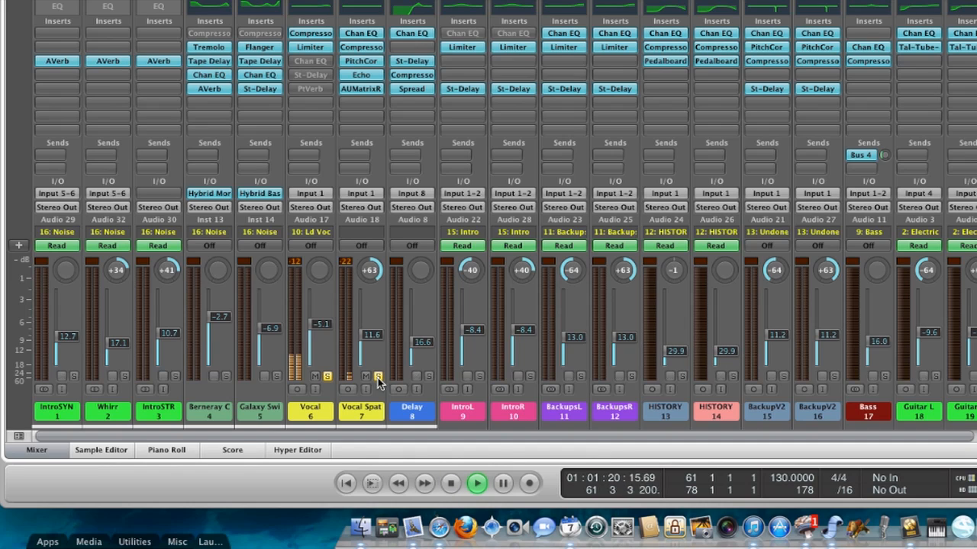
key("space")
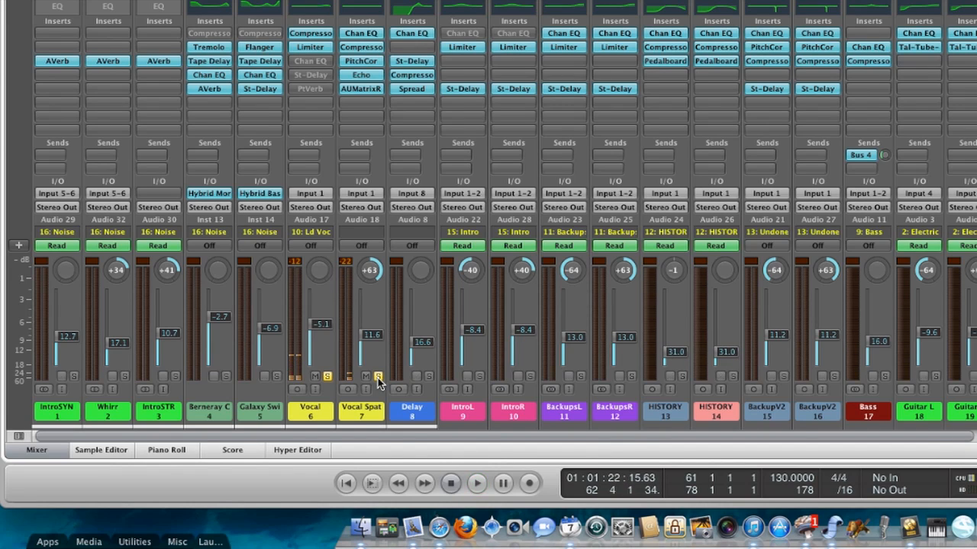
key("space")
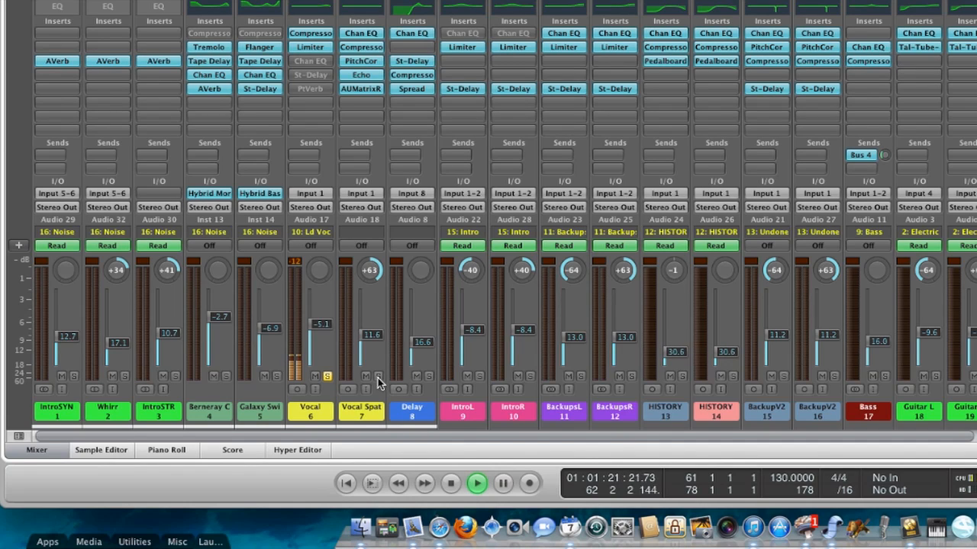
key("space")
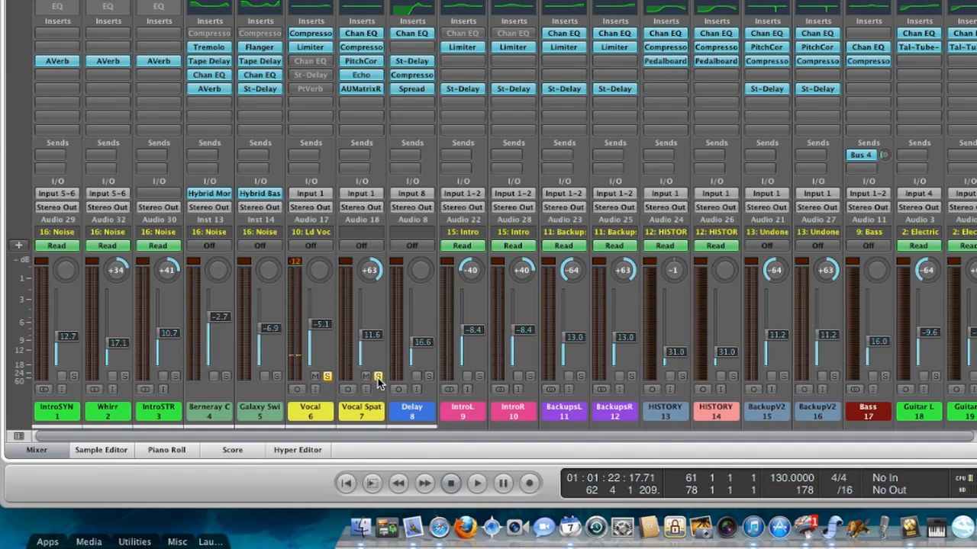
key("space")
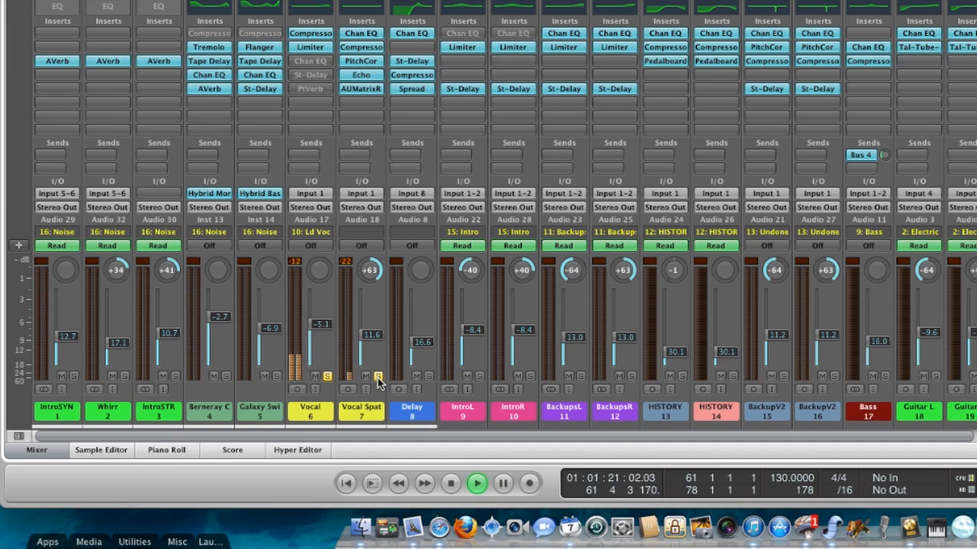
key("space")
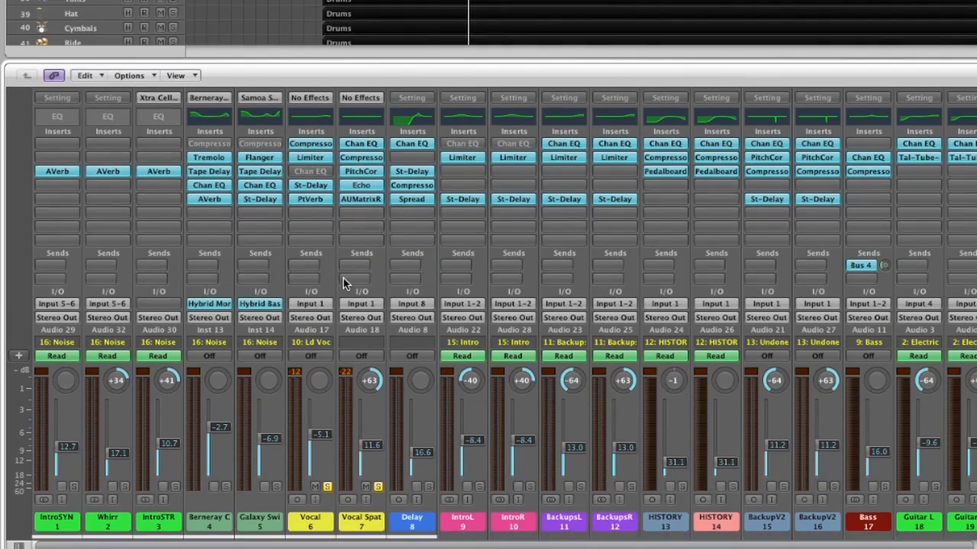
- Toggle solo on the acoustic guitar channels and the BackupsL channel while starting and stopping playback
key("space")
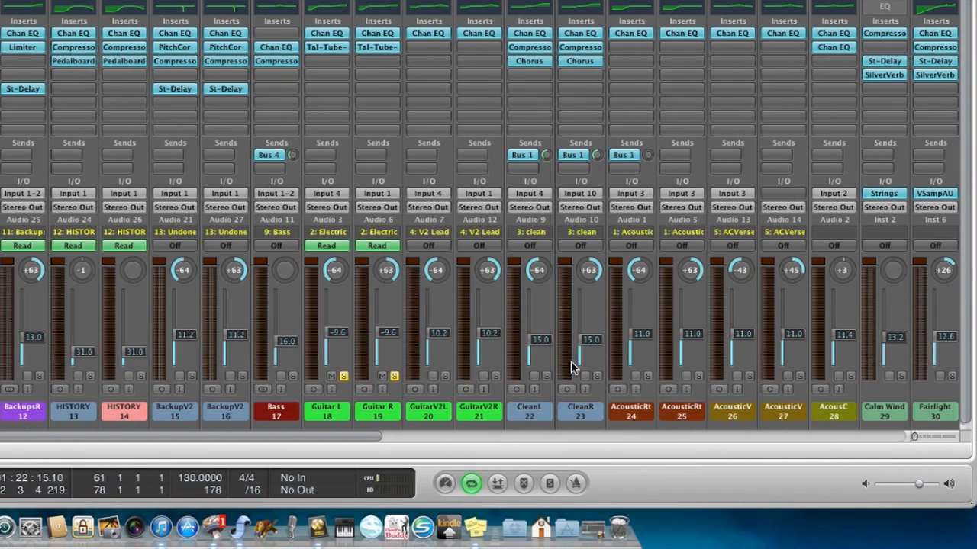
left_click(792, 376)
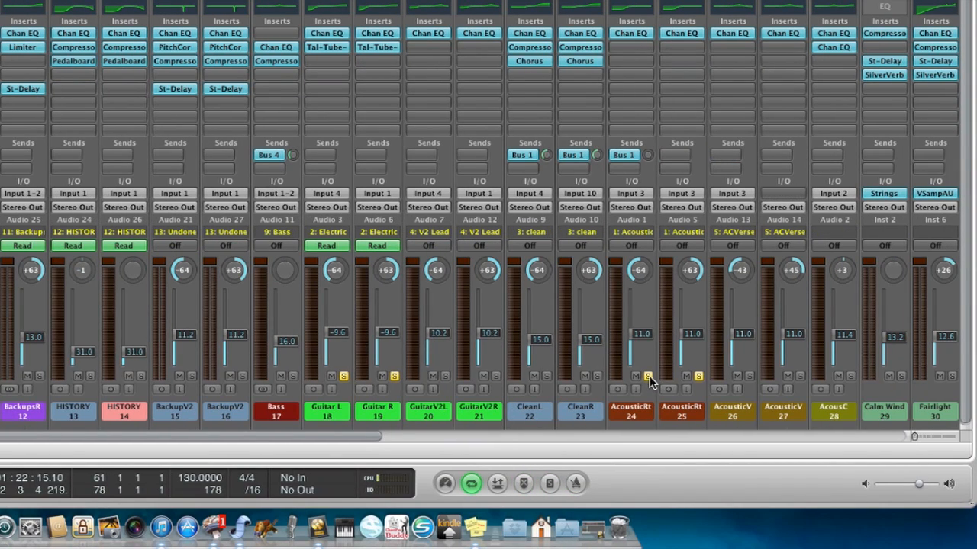
left_click(749, 376)
left_click(799, 376)
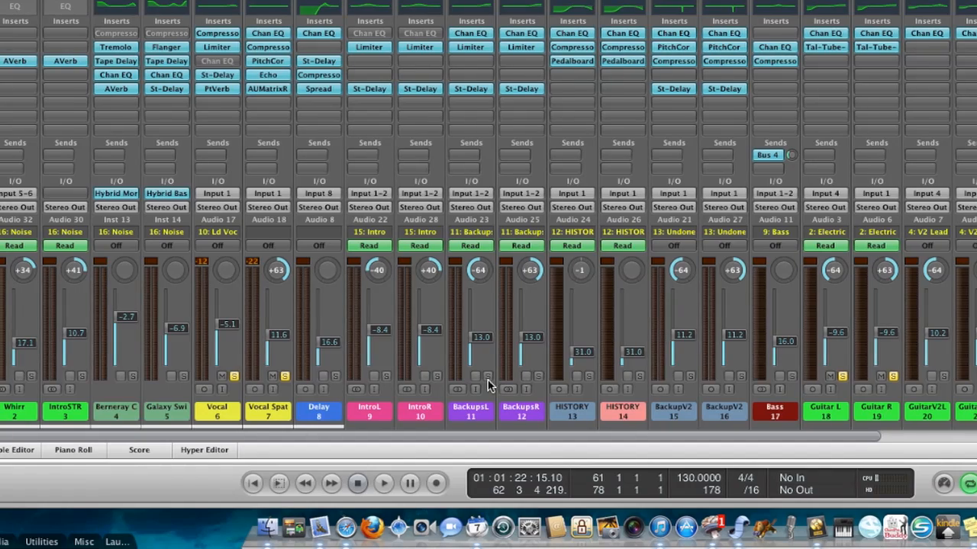
left_click(488, 378)
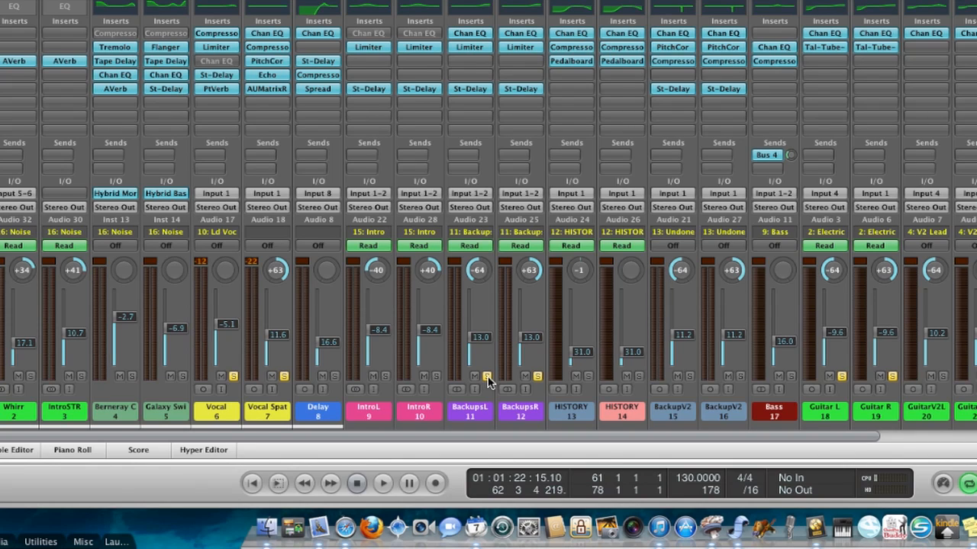
key("space")
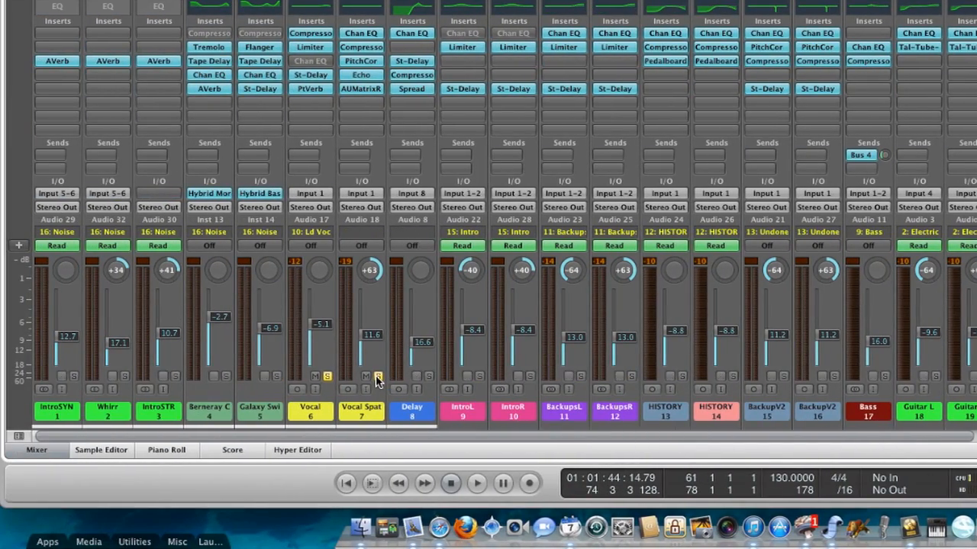
- Unsolo the Vocal Spat and Vocal channels and restart playback
left_click(378, 376)
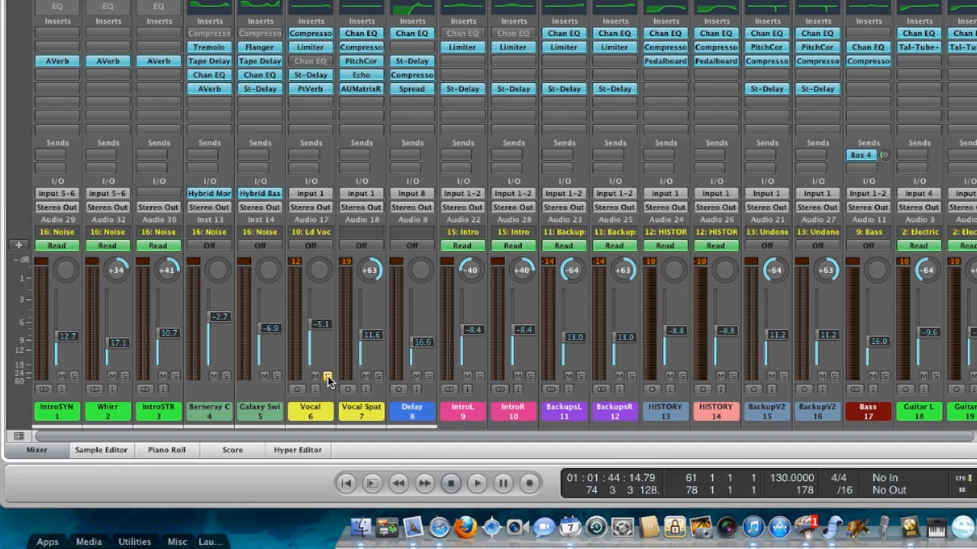
left_click(327, 377)
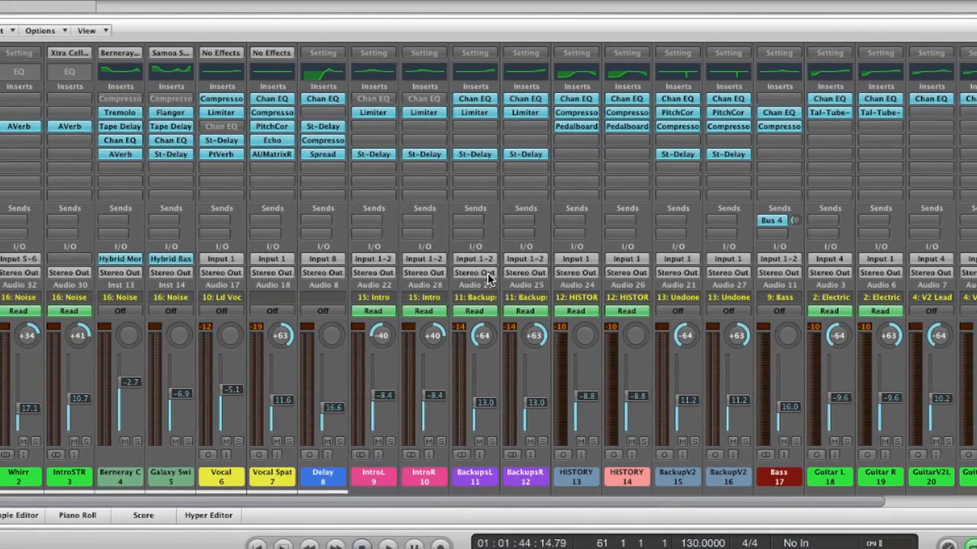
key("space")
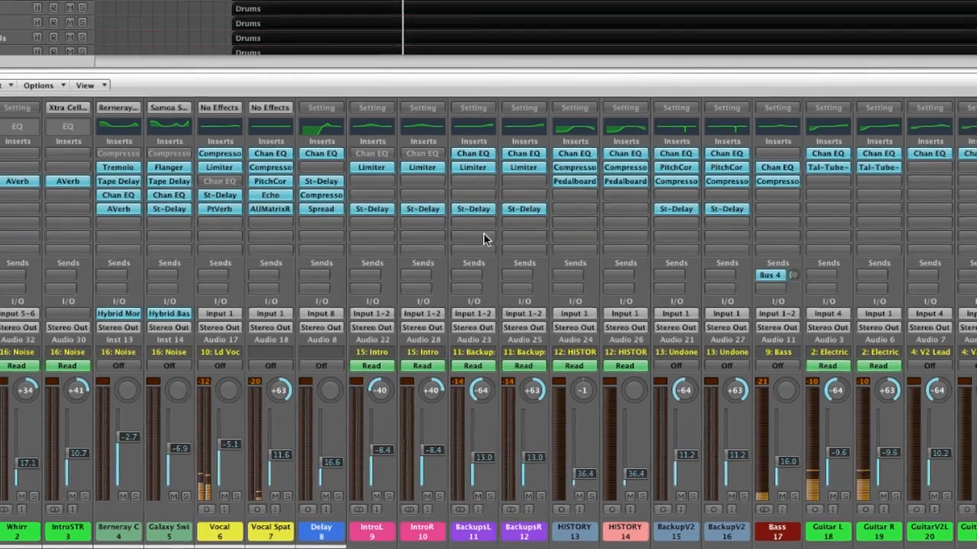
scroll(489, 211, "up", 9)
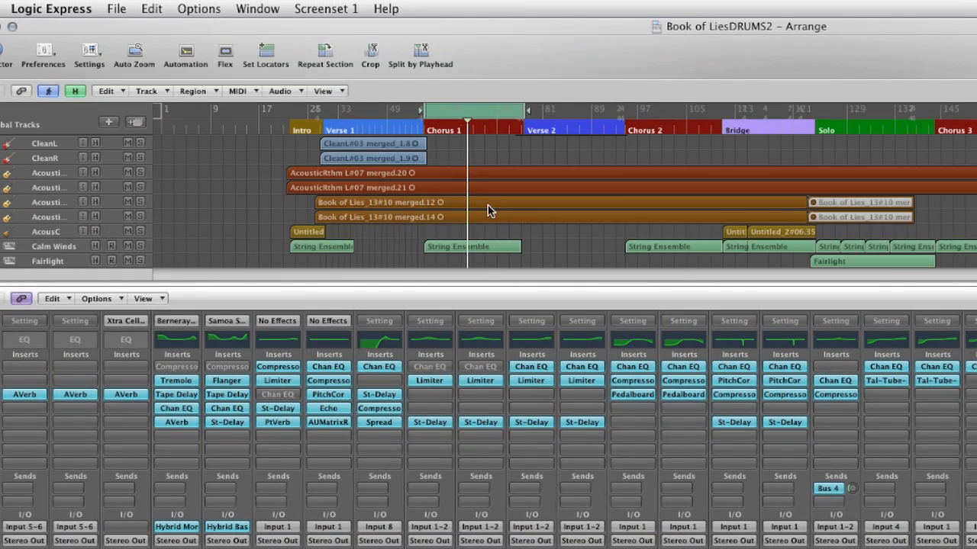
scroll(488, 211, "up", 9)
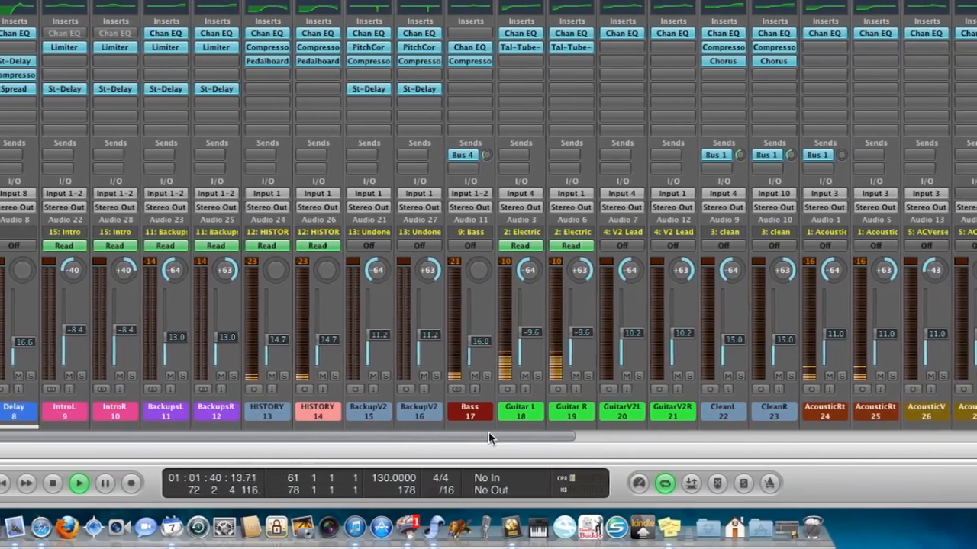
left_click_drag(576, 436, 640, 435)
left_click_drag(490, 430, 888, 421)
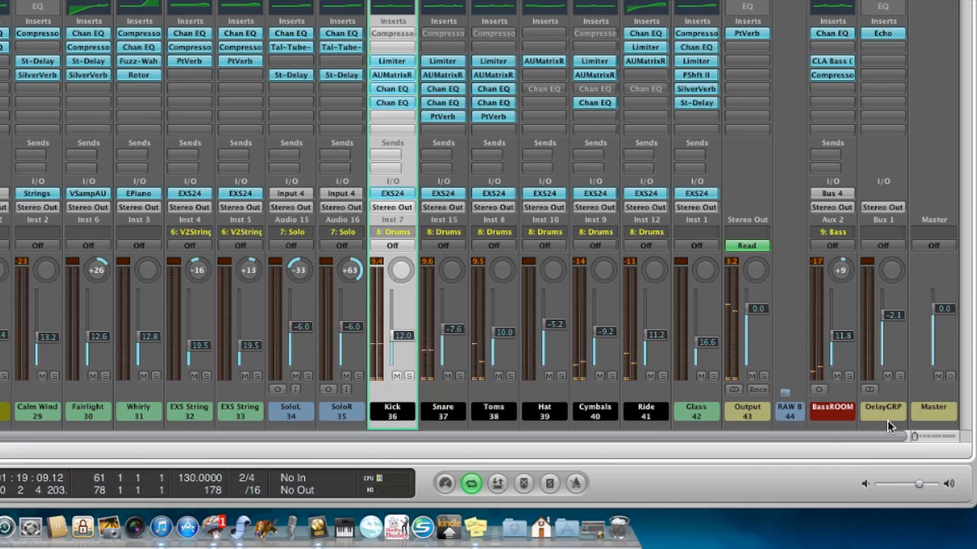
left_click_drag(801, 437, 262, 468)
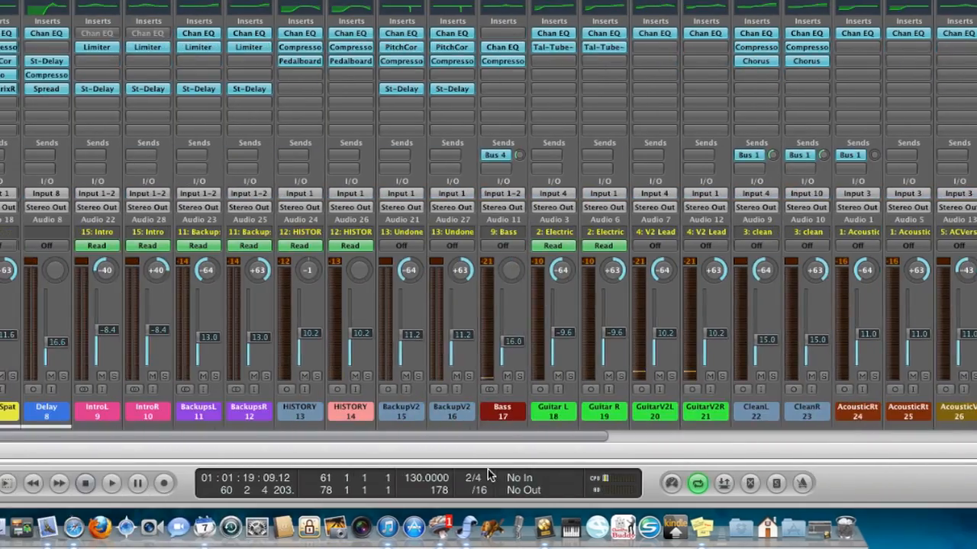